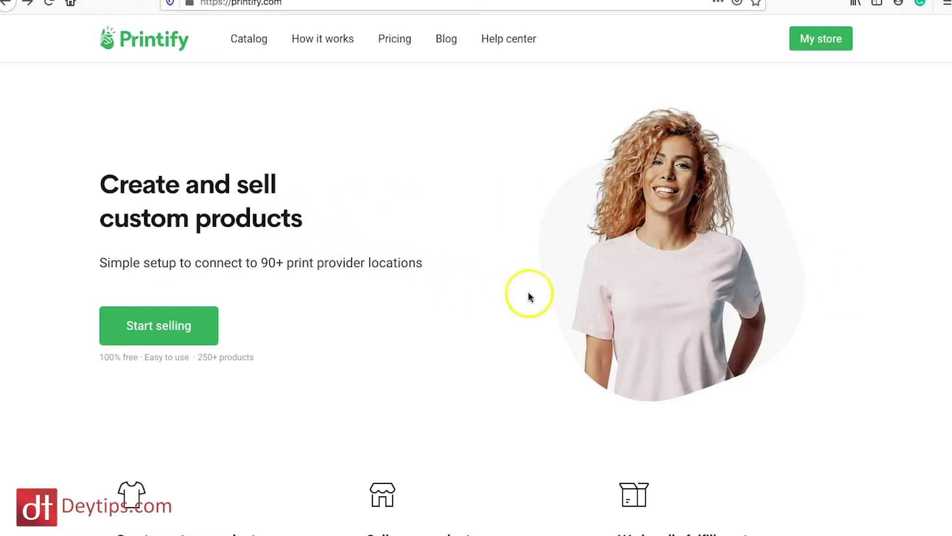
Scroll the Printify home page down to the Connect your store grid, including Wix Stores.
scroll(844, 304, "down", 4)
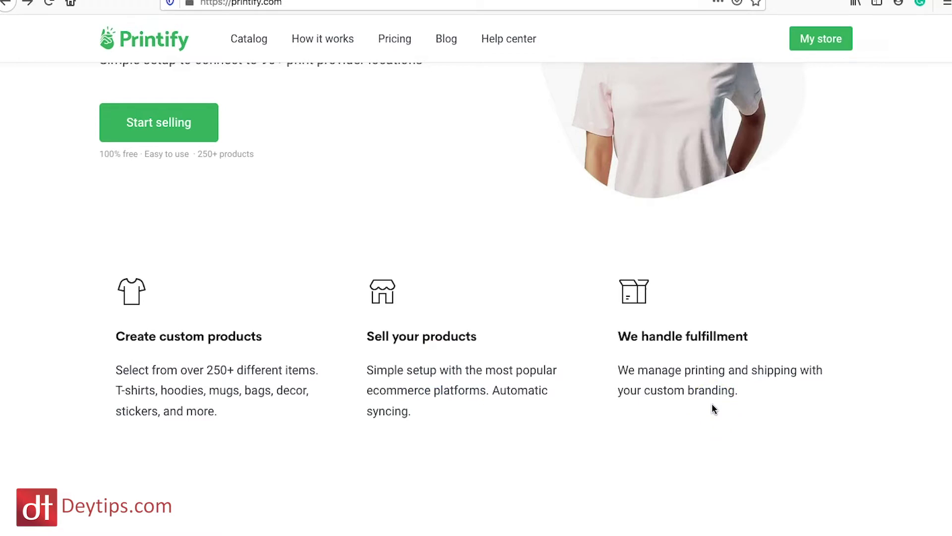
scroll(713, 408, "down", 8)
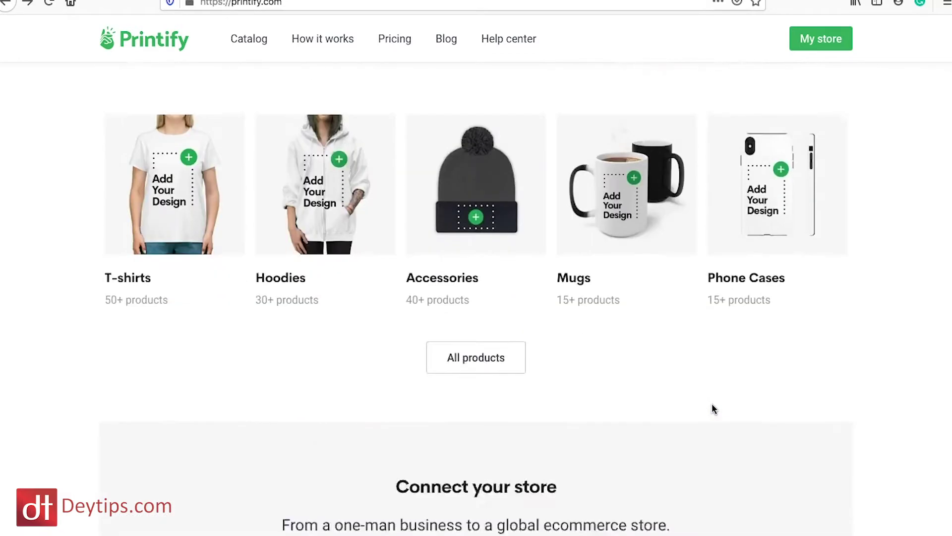
scroll(713, 408, "down", 8)
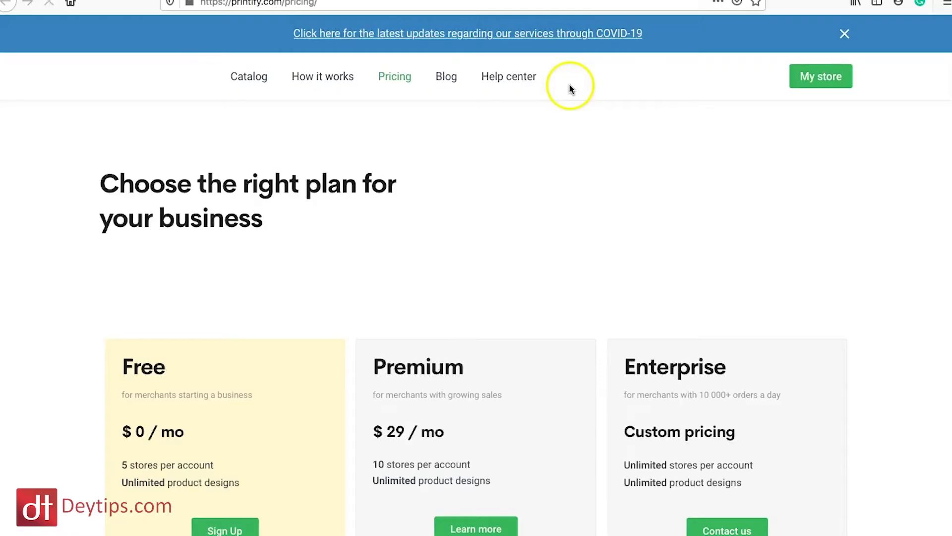
Scroll the Pricing page down to the Free, Premium and Enterprise plan cards.
scroll(852, 233, "down", 2)
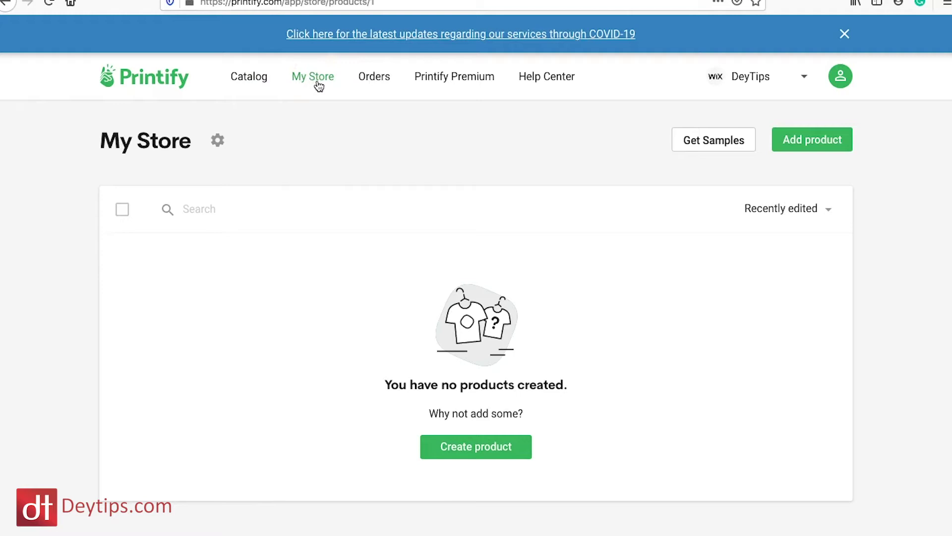
Open the product catalog and browse the categories, ending on Men's Clothing.
left_click(490, 455)
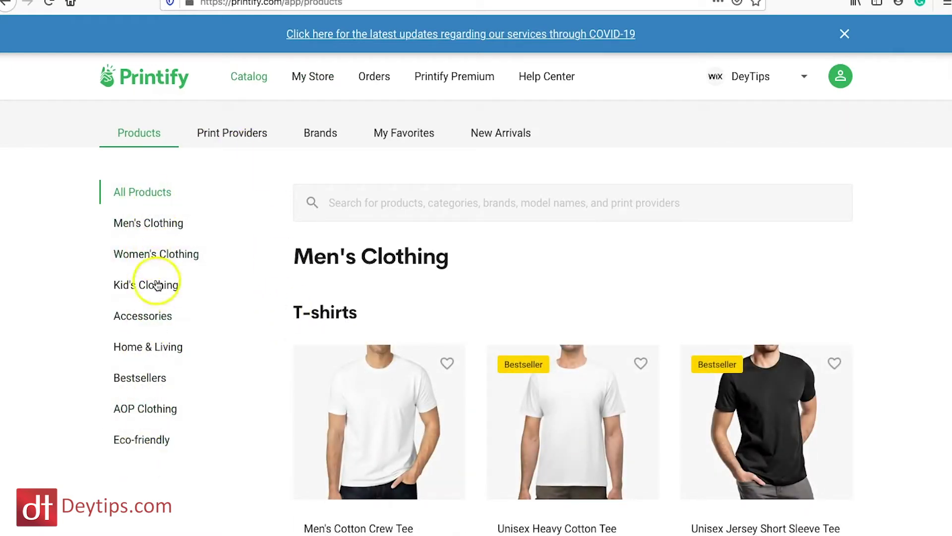
left_click(149, 450)
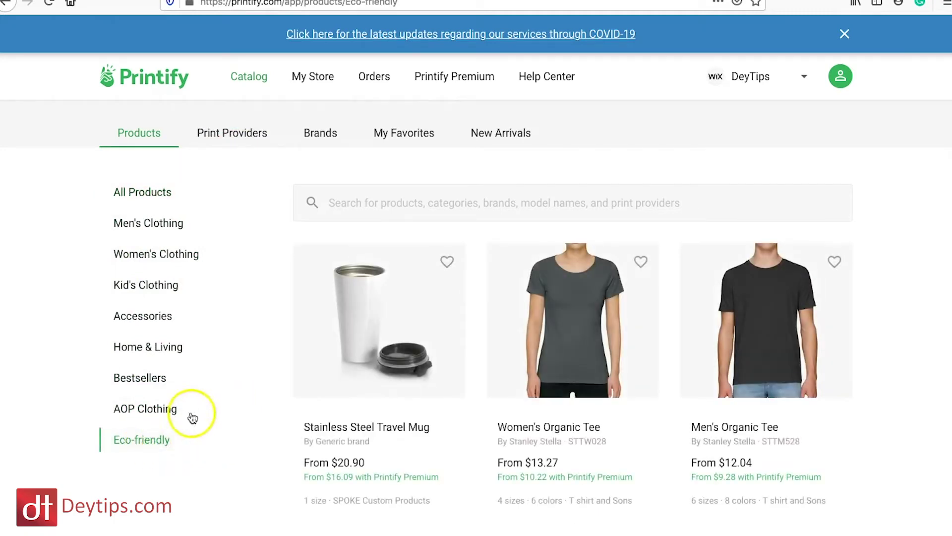
left_click(149, 382)
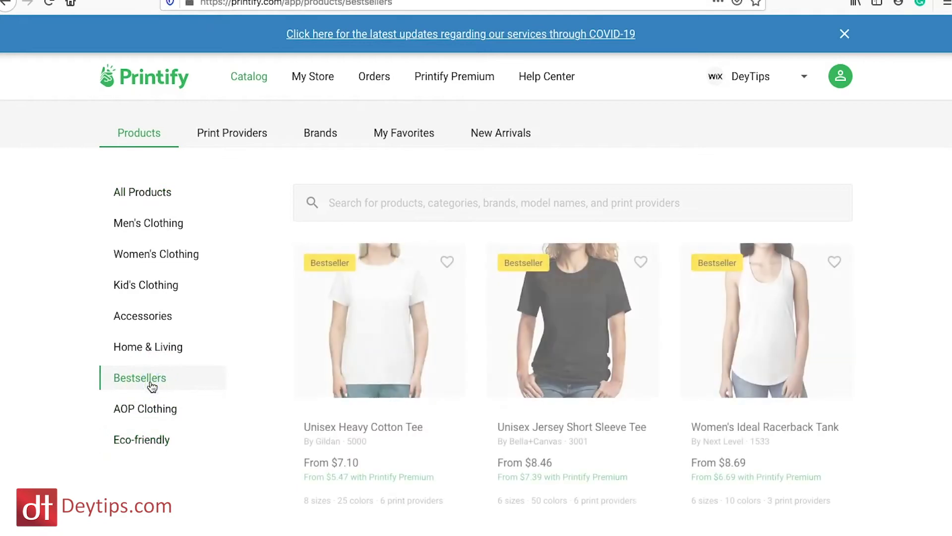
left_click(160, 354)
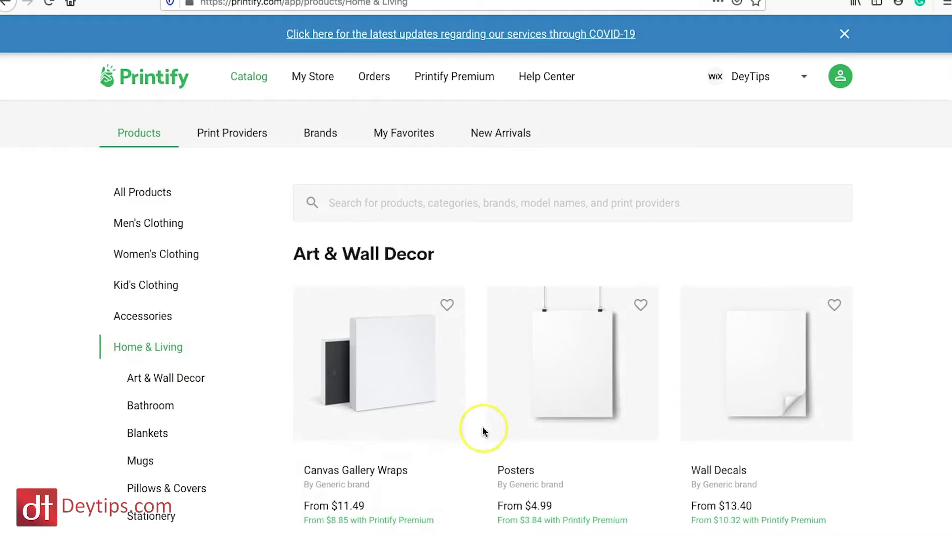
scroll(482, 425, "down", 5)
scroll(482, 425, "up", 5)
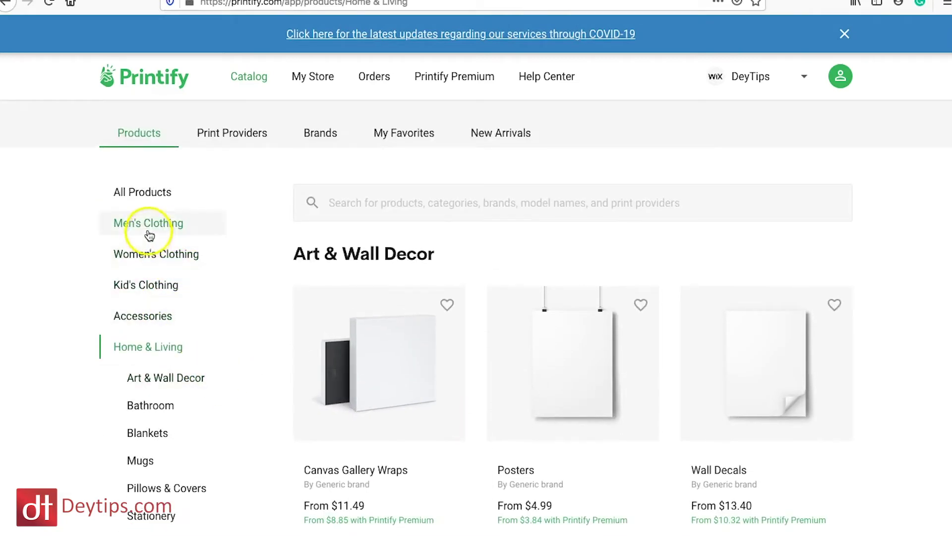
left_click(158, 286)
left_click(171, 224)
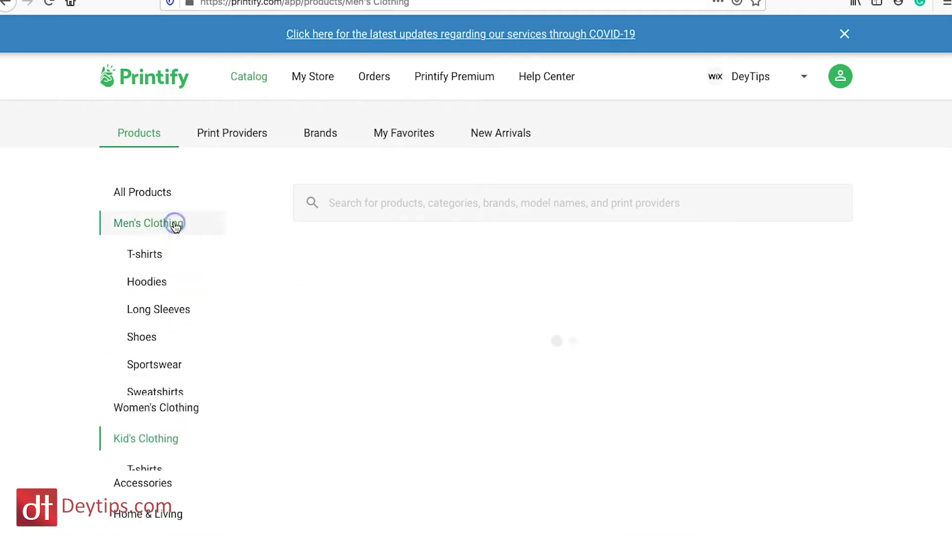
Open the Men's Lightweight Fashion Tee page to see DTG2Go as print provider from $10.85.
scroll(847, 406, "down", 3)
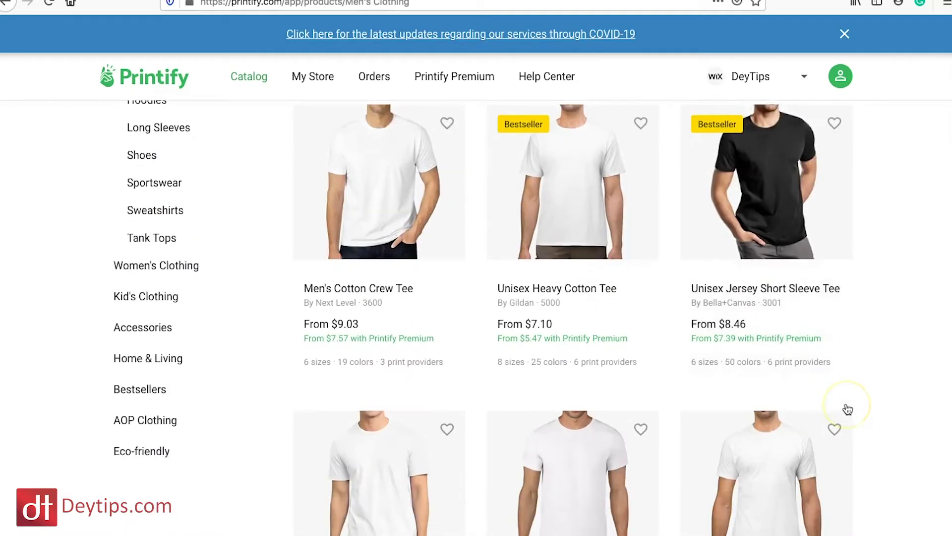
scroll(847, 409, "down", 3)
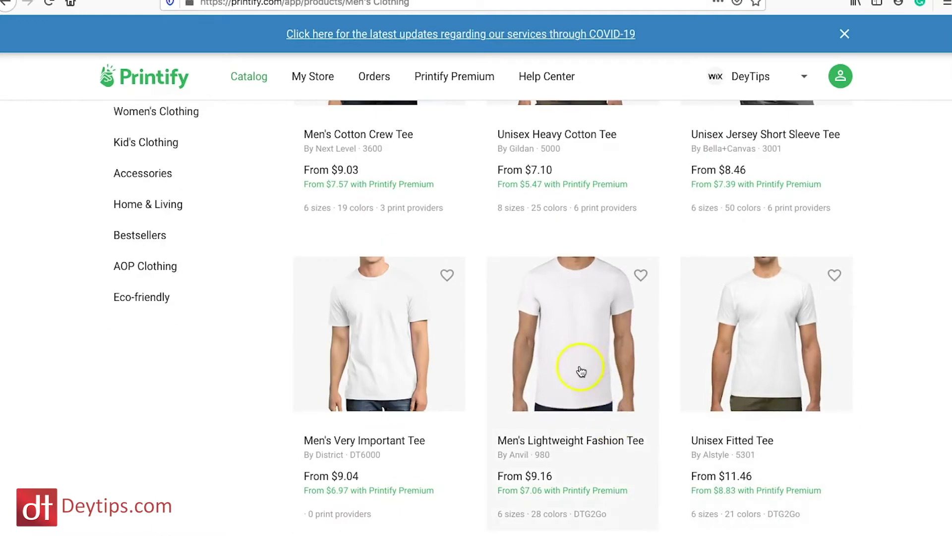
left_click(550, 373)
scroll(551, 373, "down", 4)
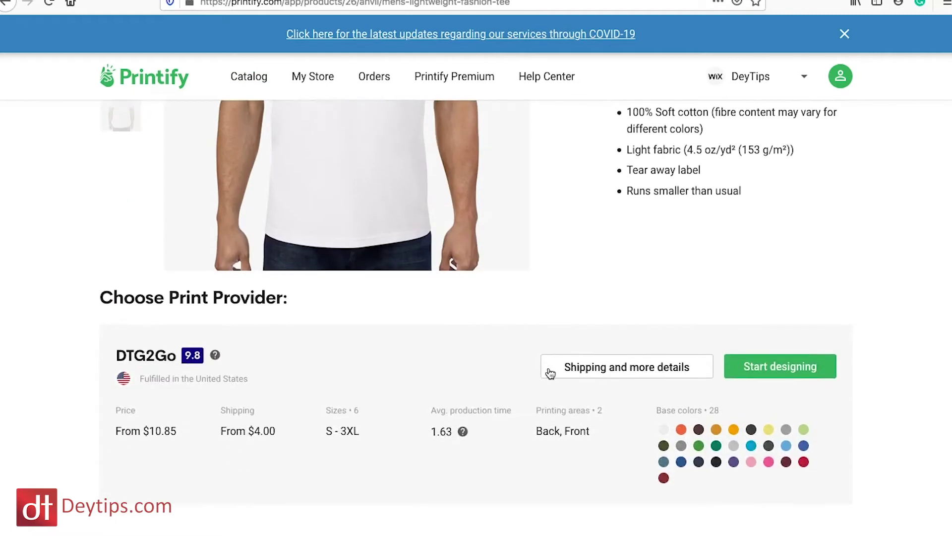
scroll(550, 373, "down", 2)
scroll(551, 373, "up", 1)
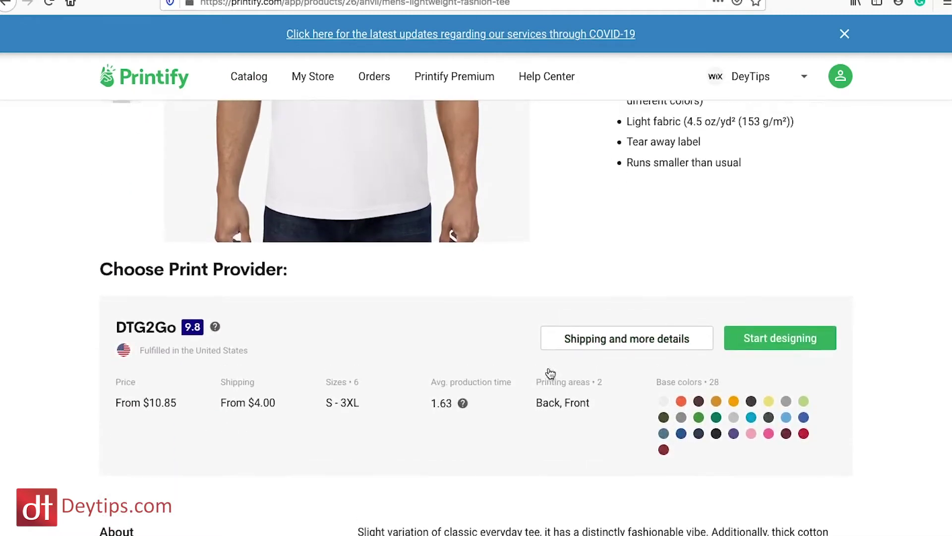
Start designing the tee with DTG2Go and bring up the artwork source choices.
left_click(805, 342)
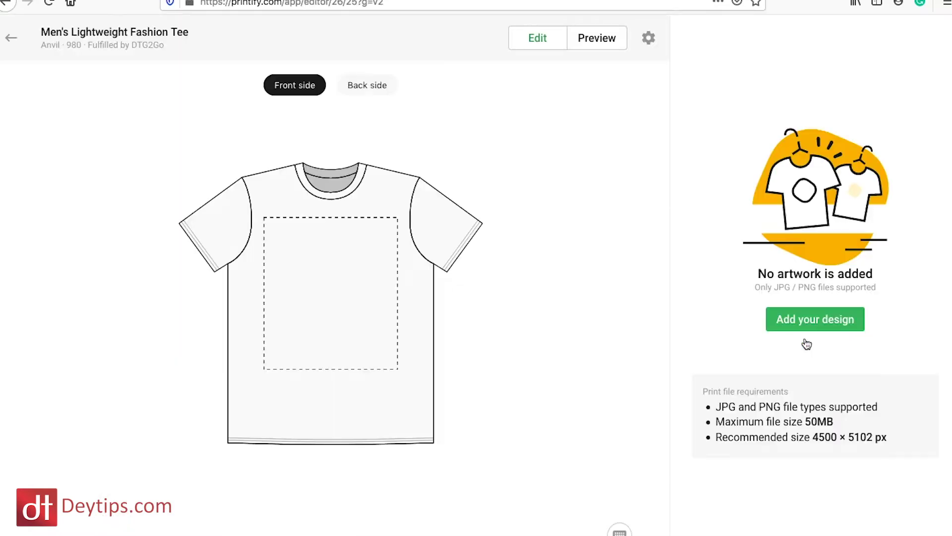
left_click(827, 327)
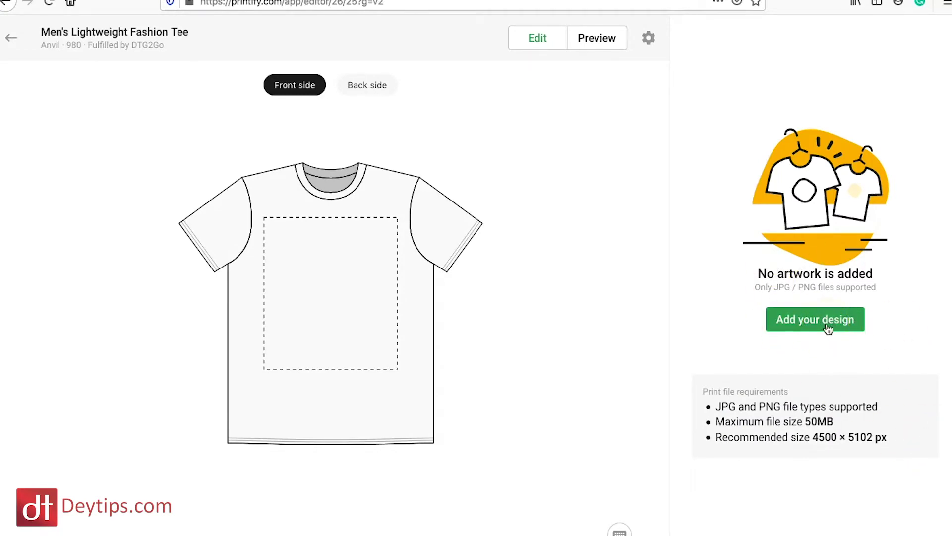
left_click(826, 328)
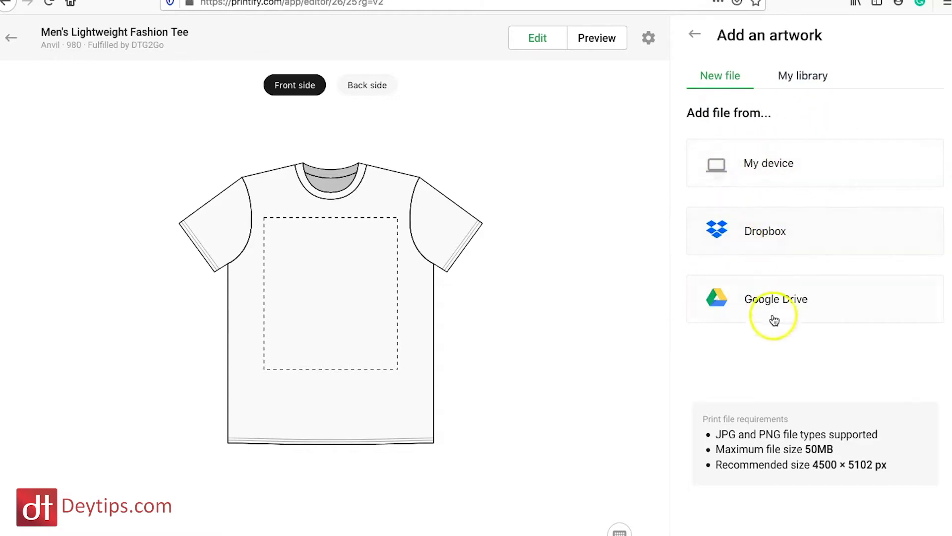
Upload 80height.png from the Desktop onto the tee's front print area.
left_click(765, 159)
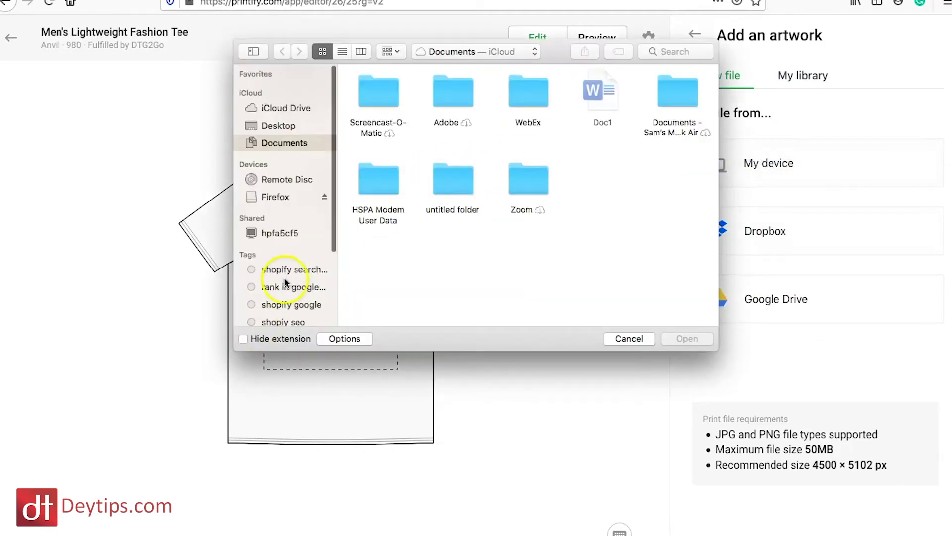
left_click(278, 126)
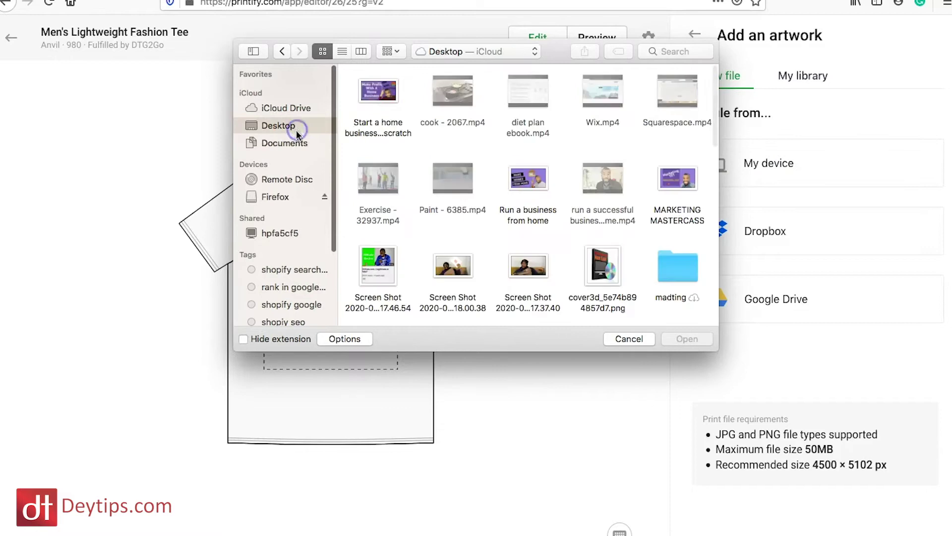
scroll(436, 144, "down", 5)
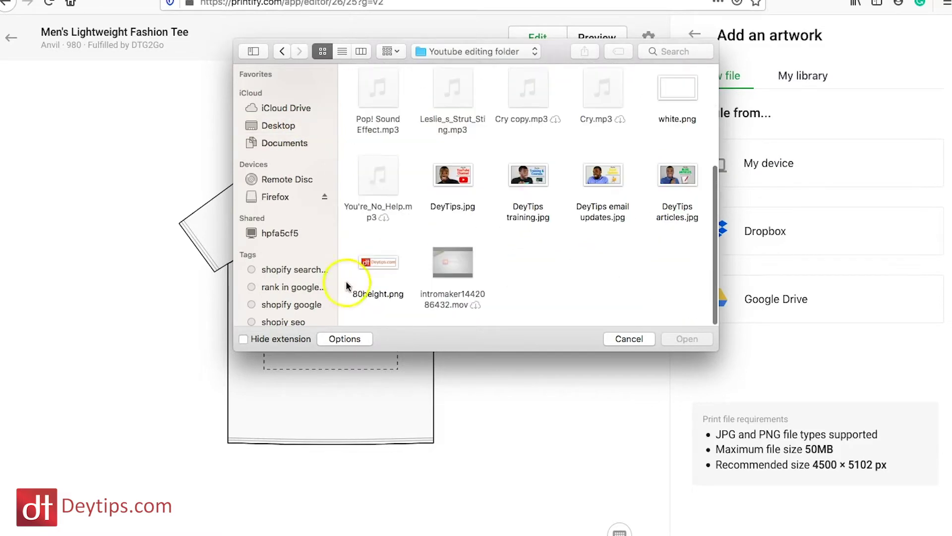
left_click(369, 277)
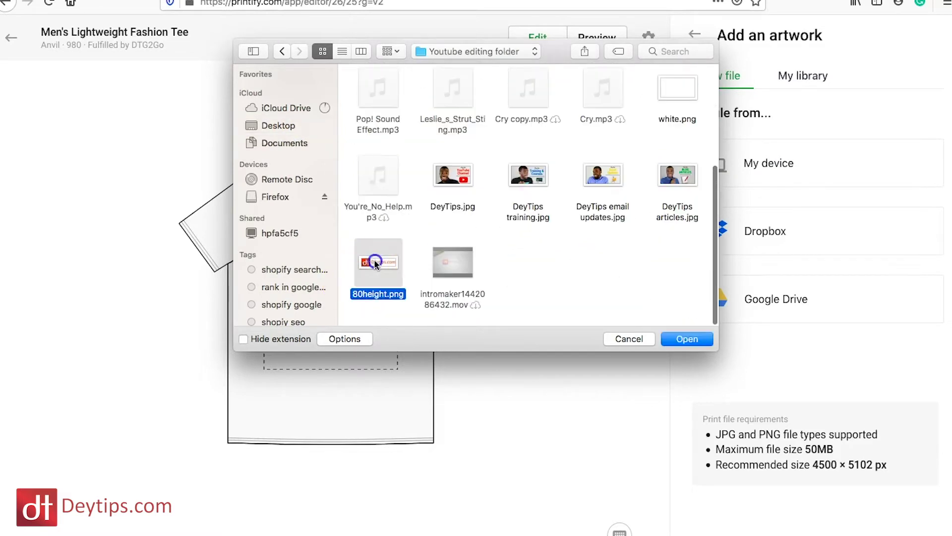
left_click(688, 339)
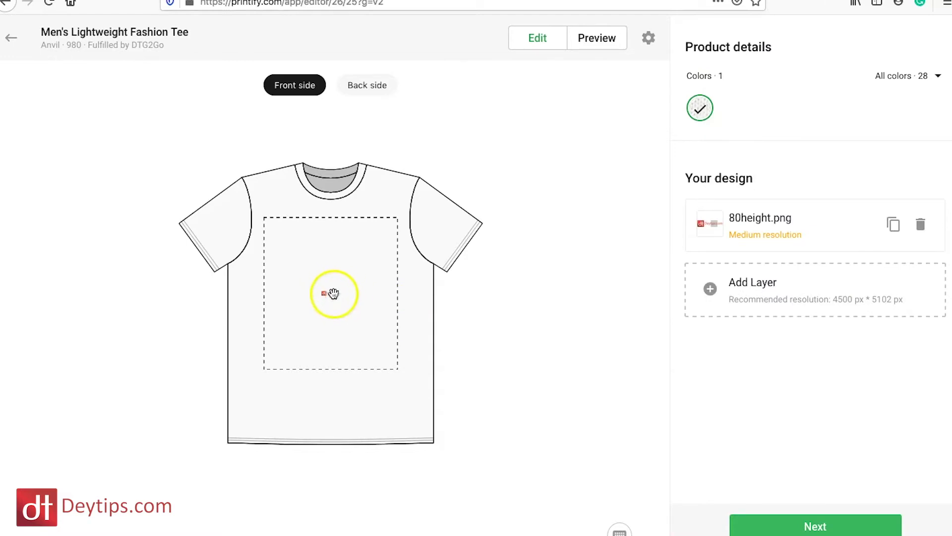
Position the Deytips logo at the print area's upper left and shrink it to about 20.85% scale.
left_click_drag(338, 292, 315, 212)
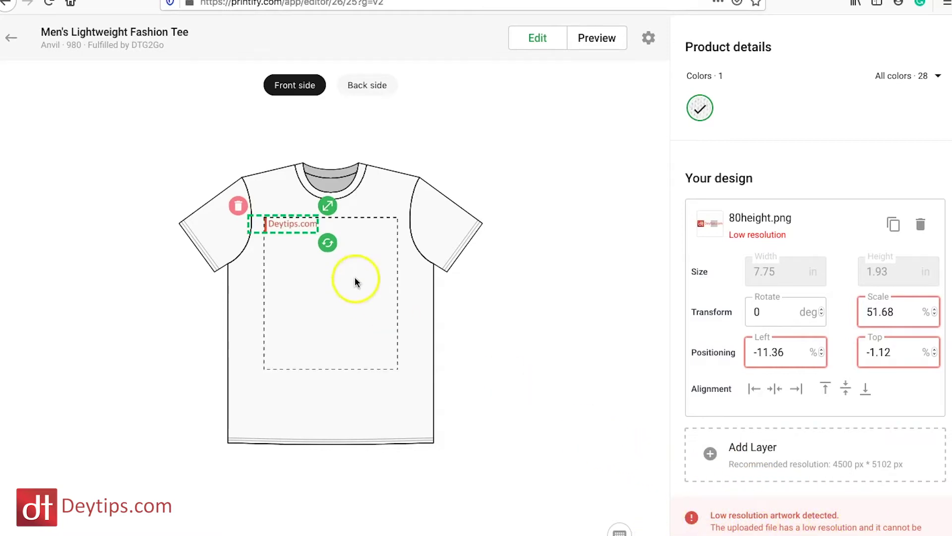
left_click_drag(297, 223, 326, 225)
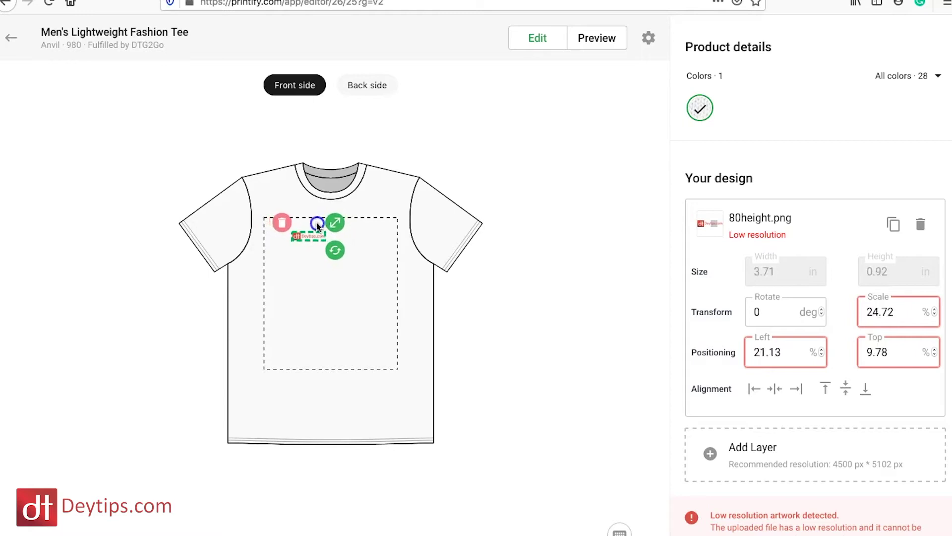
left_click_drag(317, 226, 286, 227)
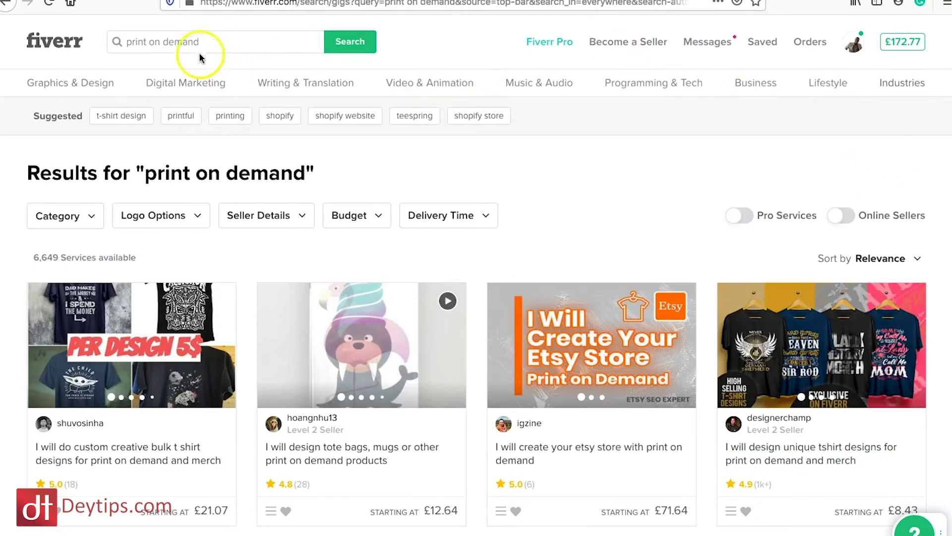
Browse Fiverr's 'print on demand' gig results, then switch to the freelancer.com tab.
scroll(604, 266, "down", 4)
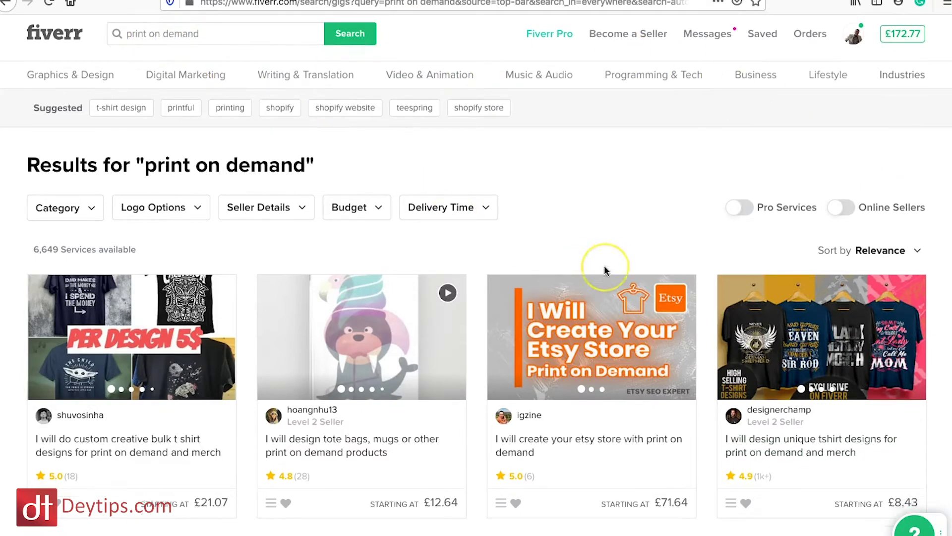
scroll(604, 270, "down", 14)
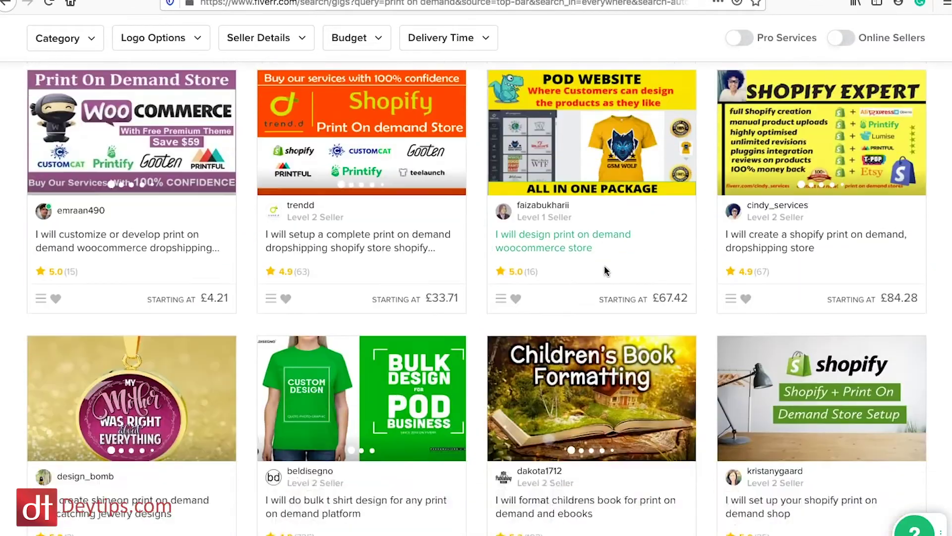
scroll(604, 270, "down", 3)
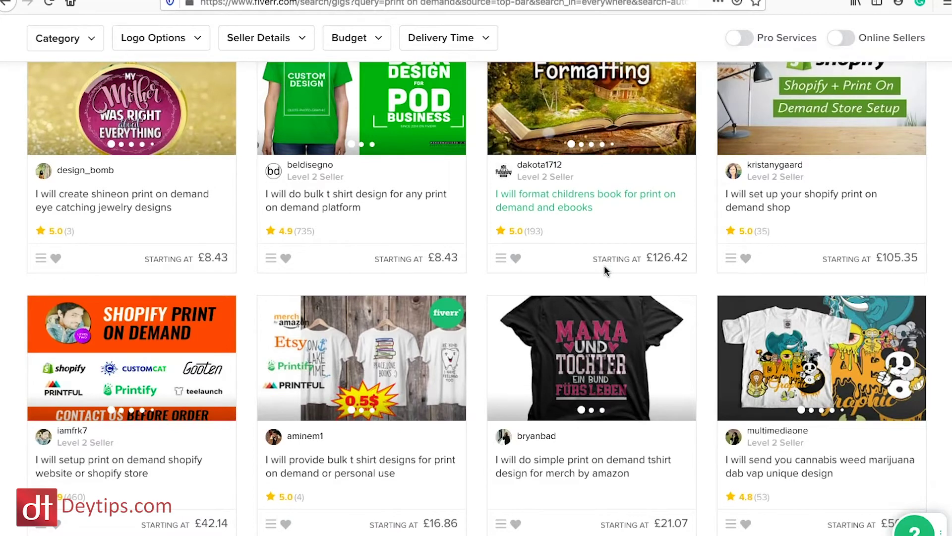
left_click(553, 1)
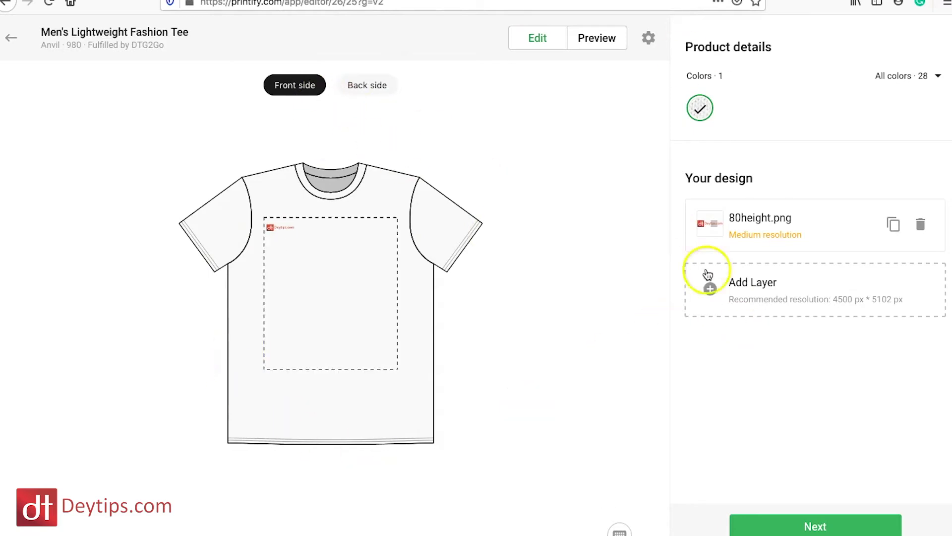
Finish the logo design and review the front-view White mockup.
left_click(838, 528)
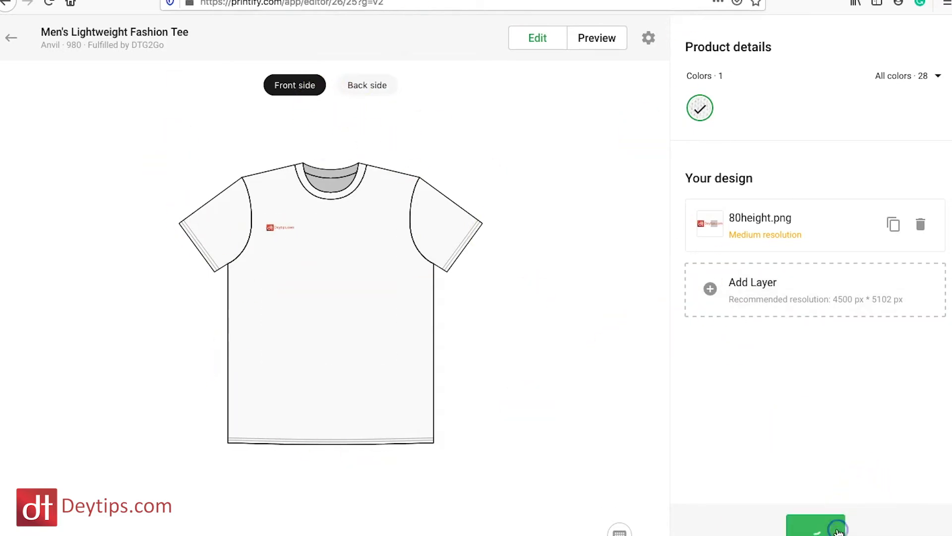
scroll(599, 365, "down", 4)
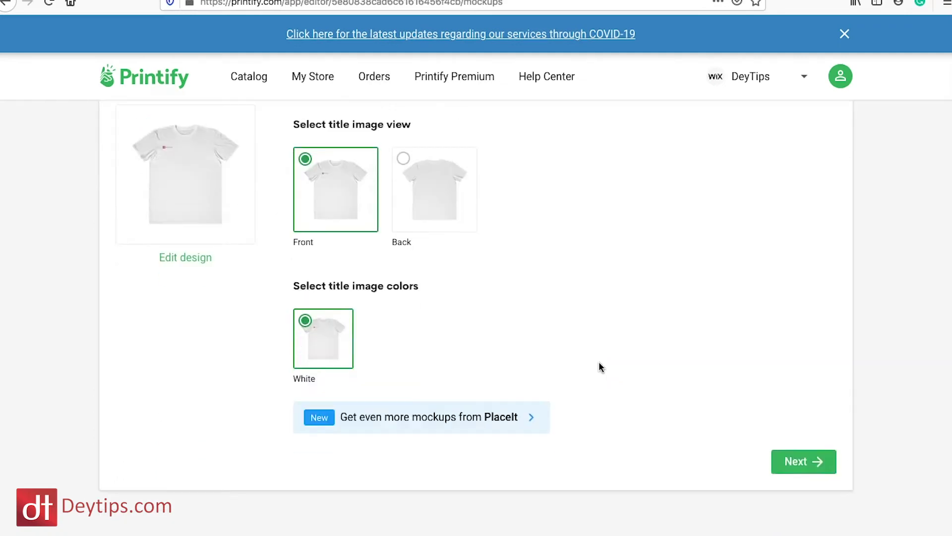
scroll(599, 366, "up", 2)
scroll(599, 367, "up", 2)
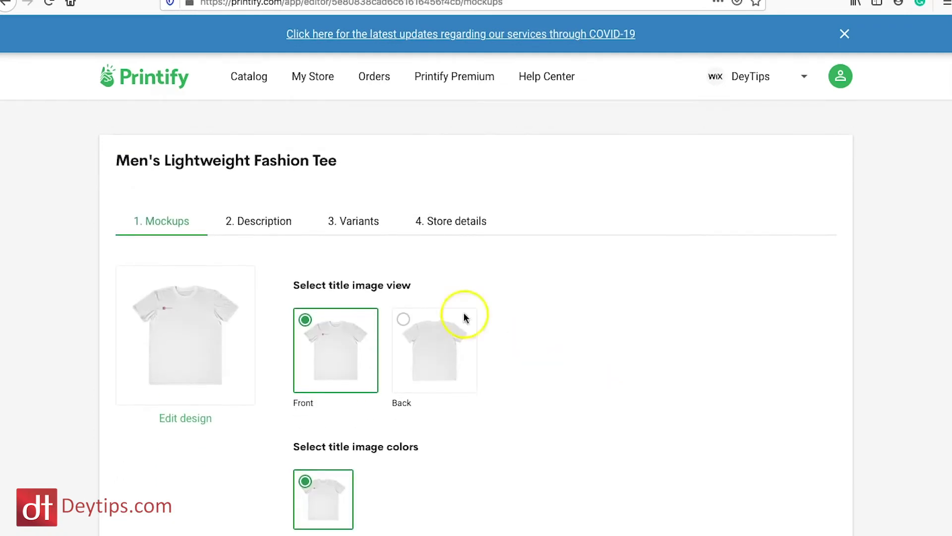
Review the prefilled product title and default description on the Description step.
left_click(258, 217)
scroll(434, 405, "down", 3)
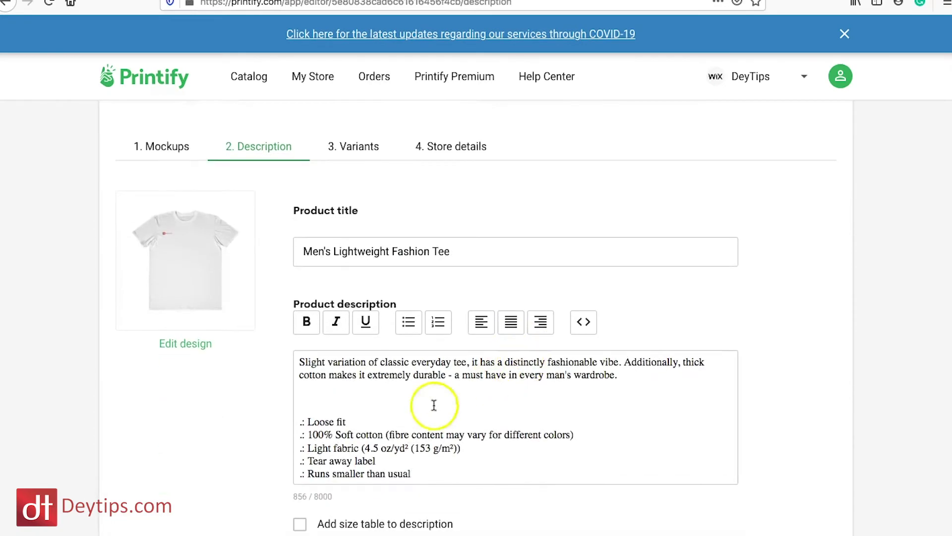
scroll(495, 493, "down", 2)
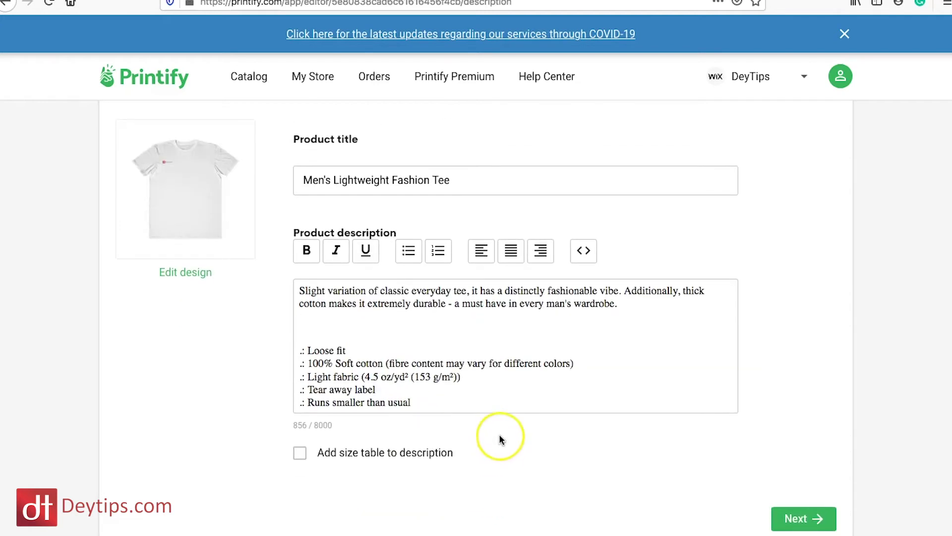
scroll(501, 437, "up", 1)
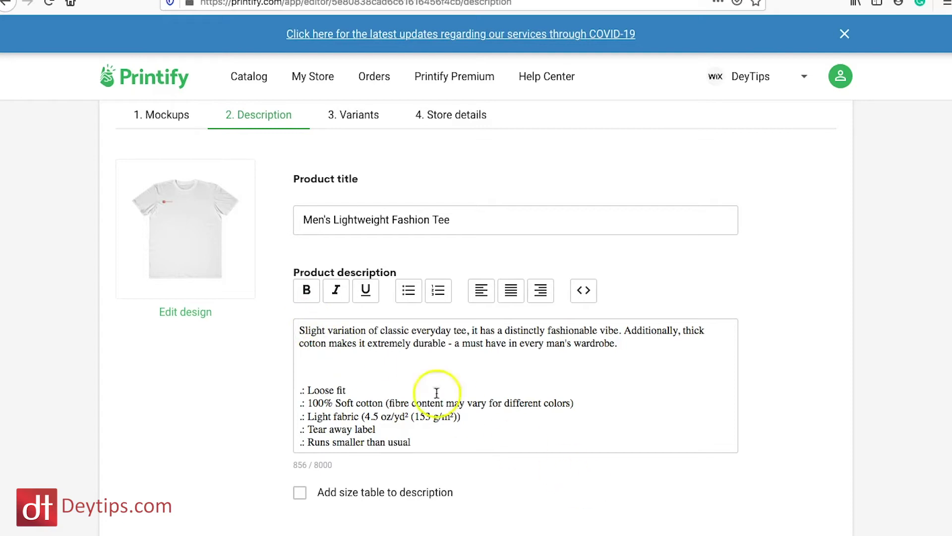
scroll(367, 412, "down", 1)
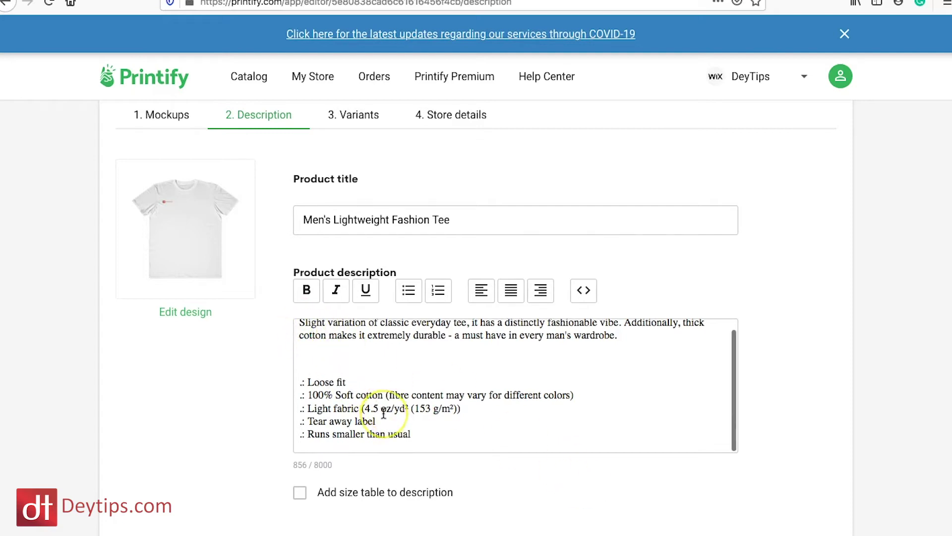
scroll(383, 413, "up", 1)
scroll(397, 335, "up", 2)
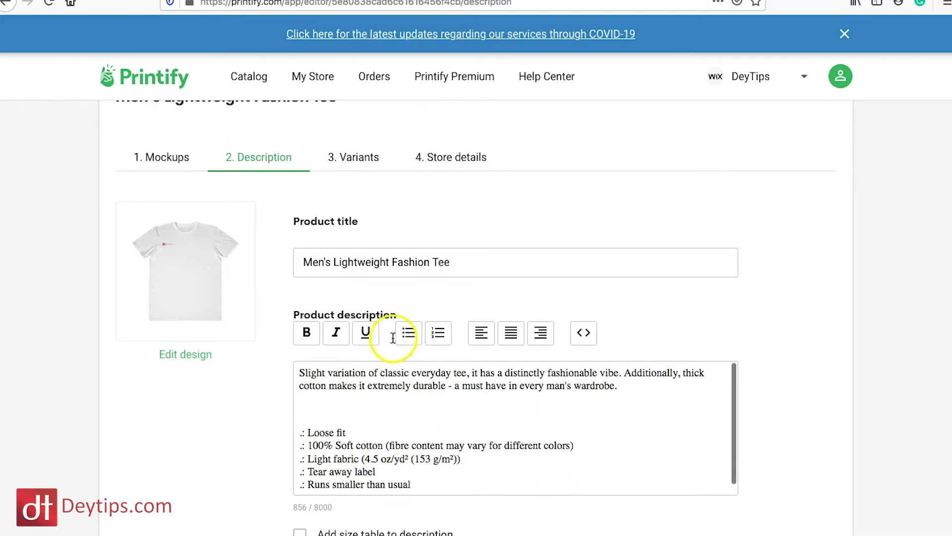
Review the retail price for each tee size on the Variants step.
left_click(364, 166)
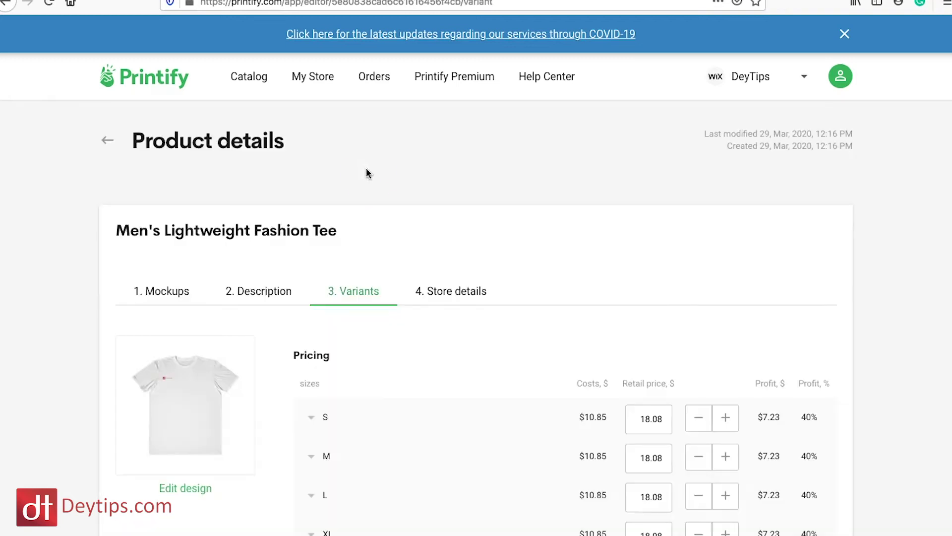
scroll(481, 292, "down", 3)
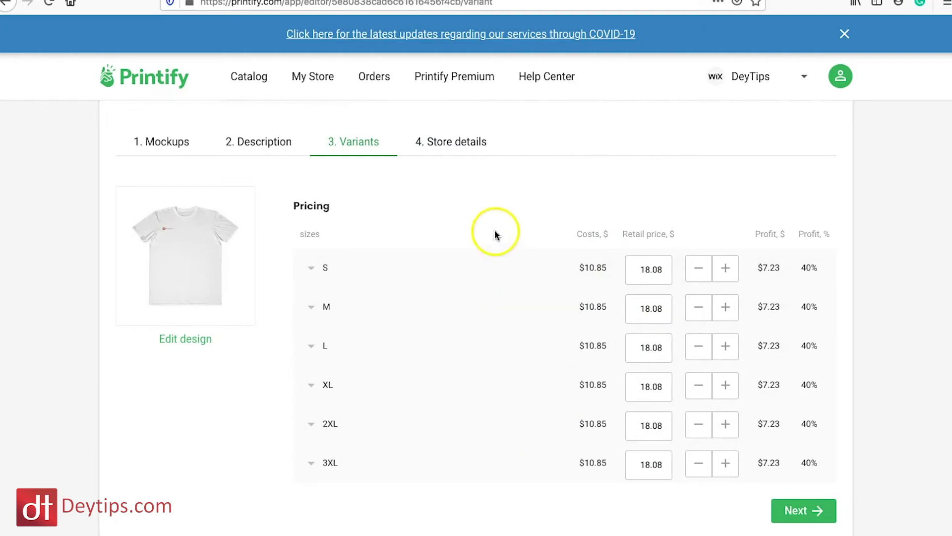
scroll(483, 198, "up", 1)
Go to Store details, list the connectable store platforms and start connecting Wix.
left_click(468, 170)
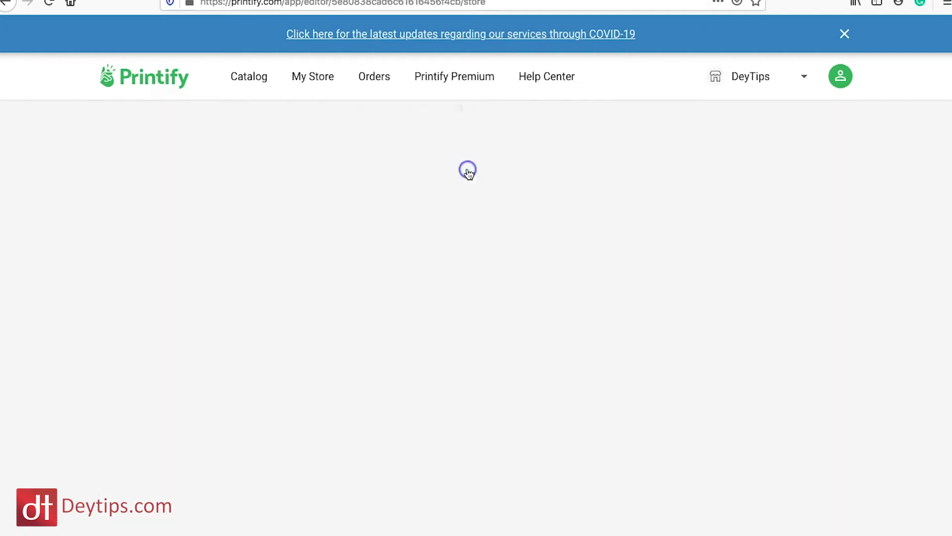
scroll(619, 330, "down", 2)
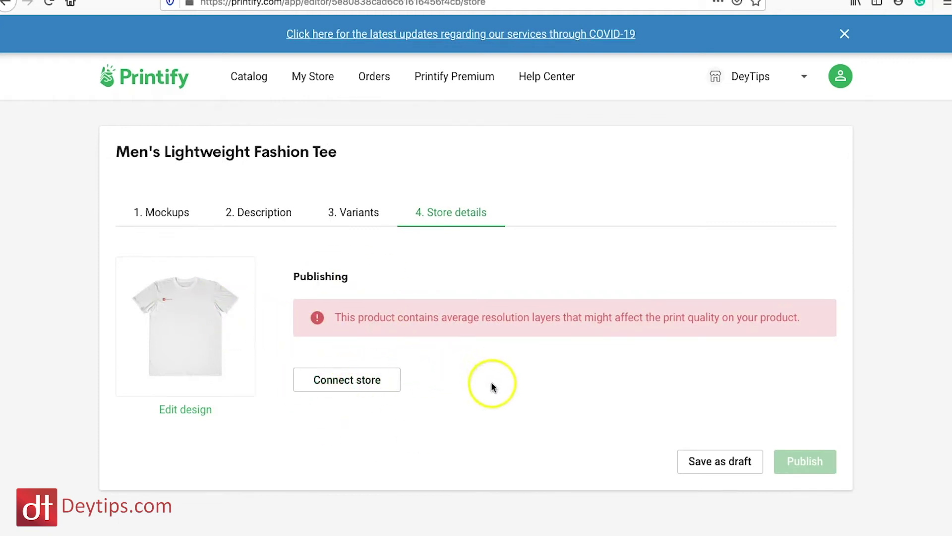
left_click(369, 389)
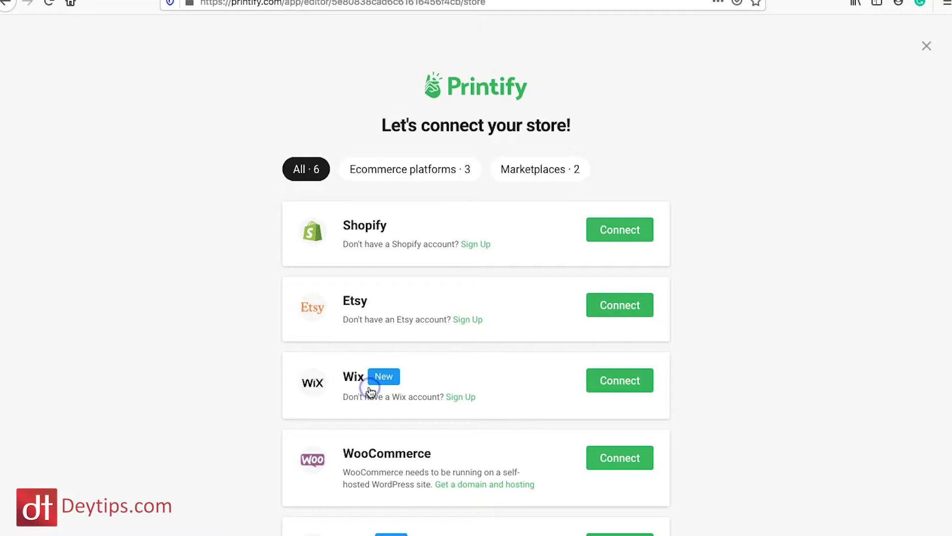
scroll(743, 356, "down", 3)
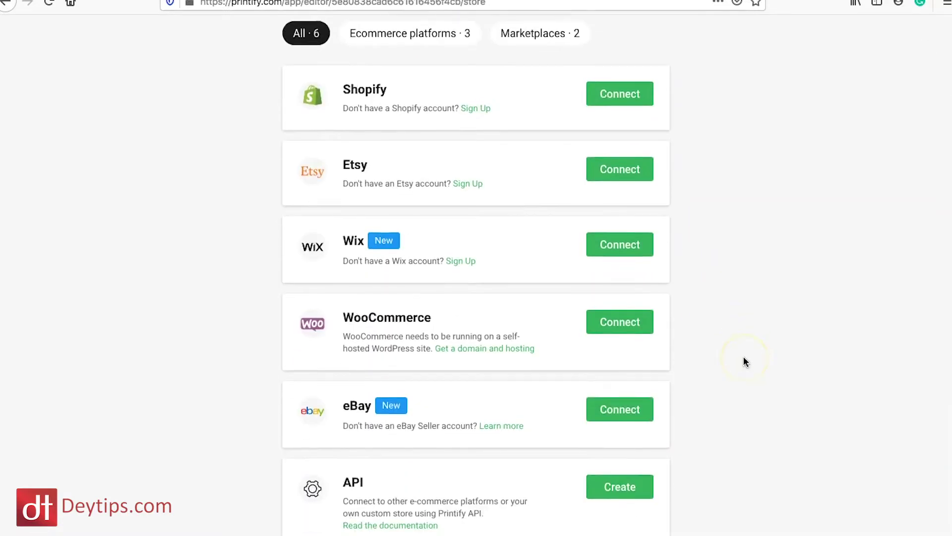
scroll(743, 356, "up", 2)
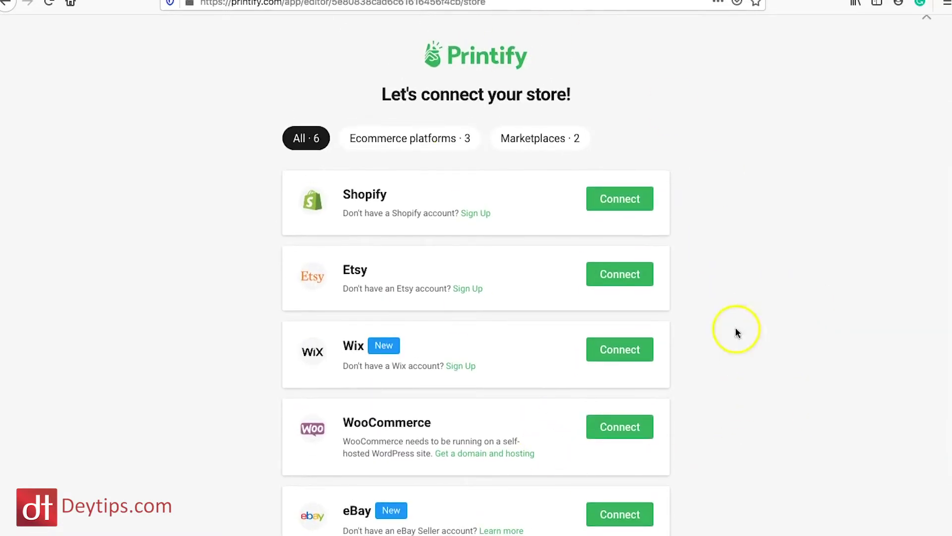
scroll(736, 331, "down", 3)
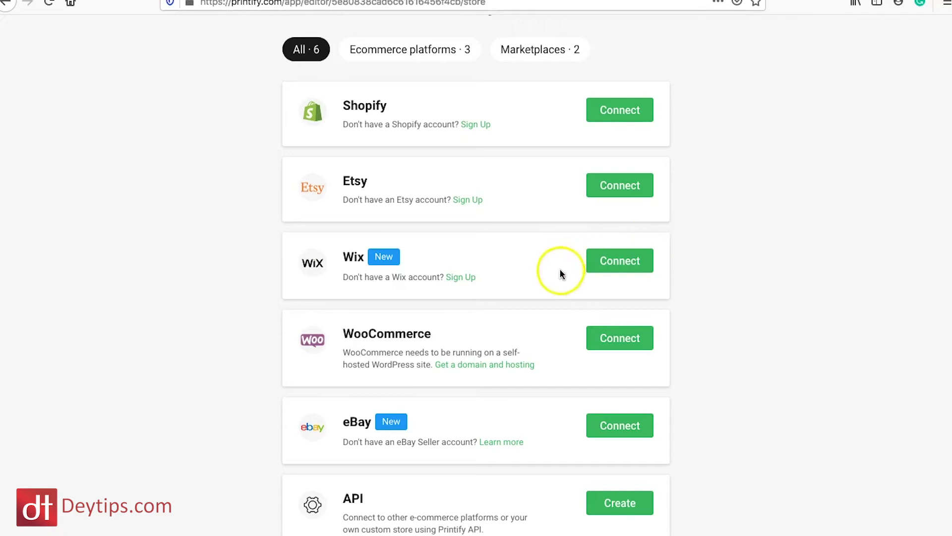
left_click(629, 263)
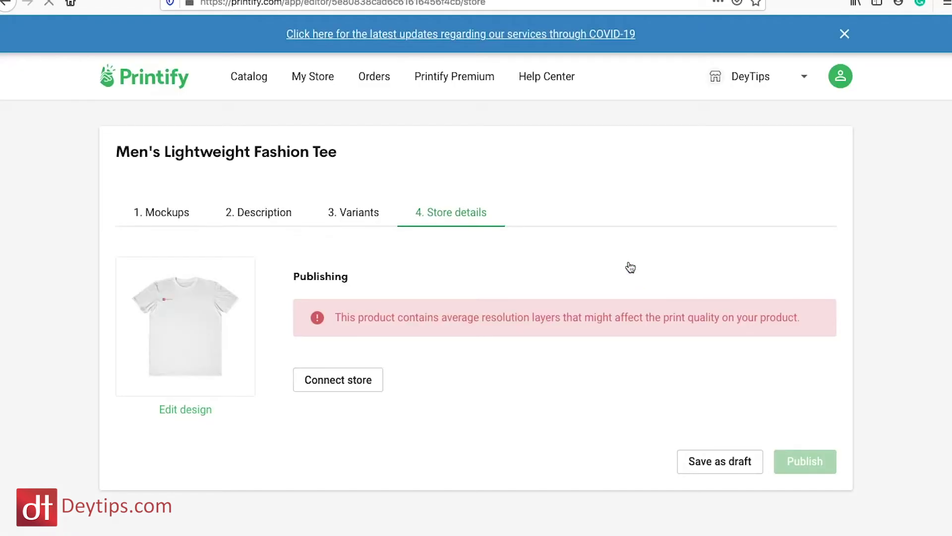
Fill in an e-mail and password on Wix's Sign Up form and create the account.
left_click(337, 237)
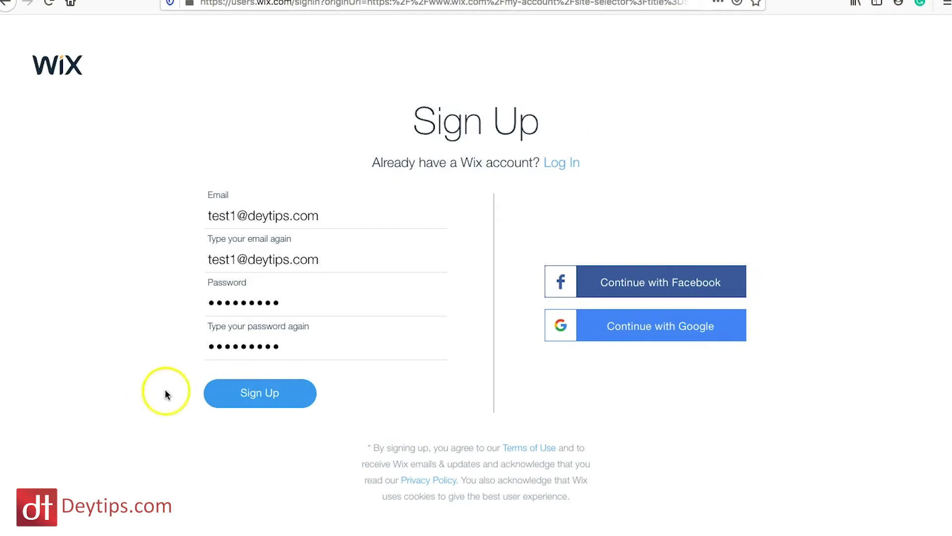
left_click(287, 402)
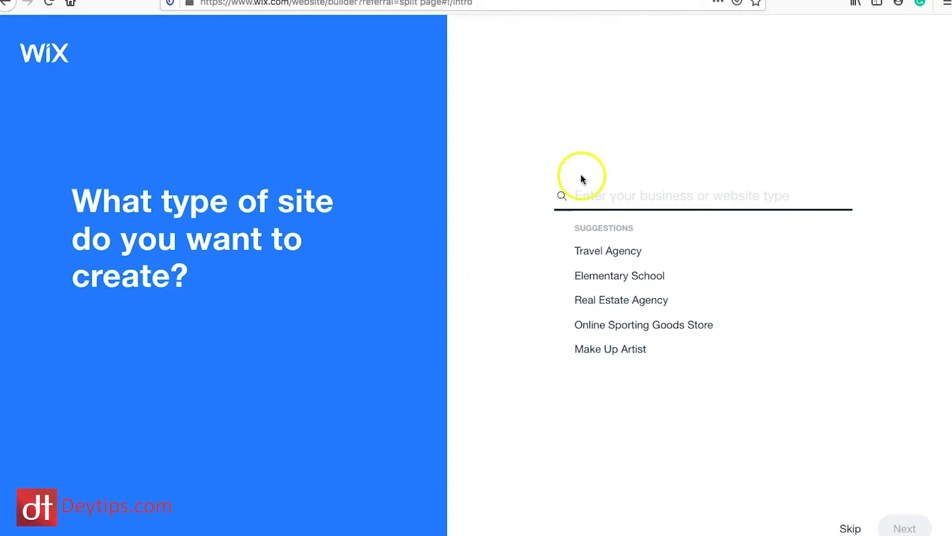
Choose T-shirt Store as the Wix site type.
left_click(623, 200)
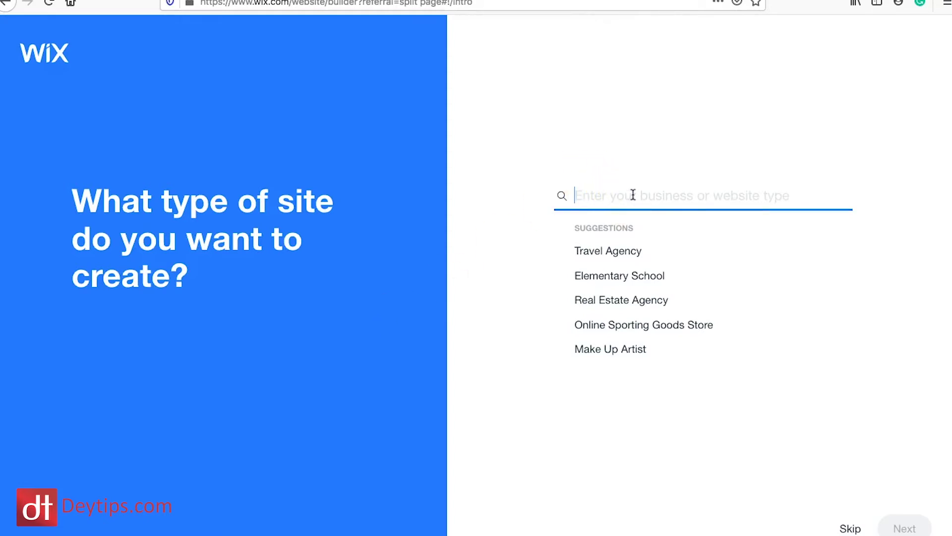
type("store")
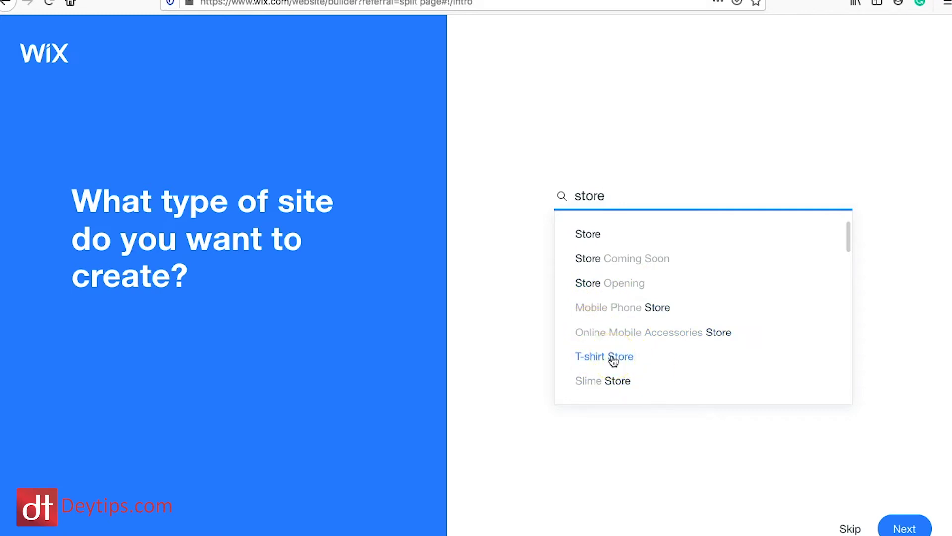
left_click(613, 357)
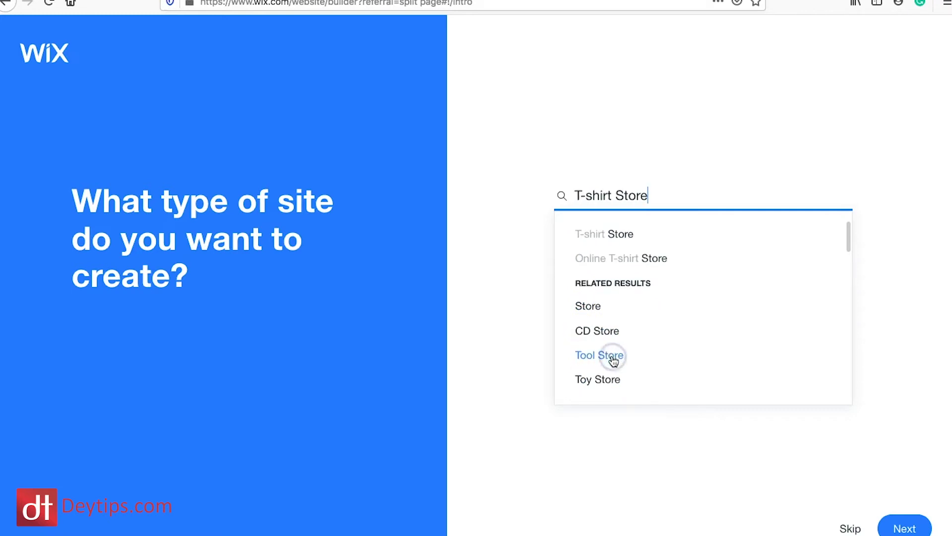
left_click(899, 529)
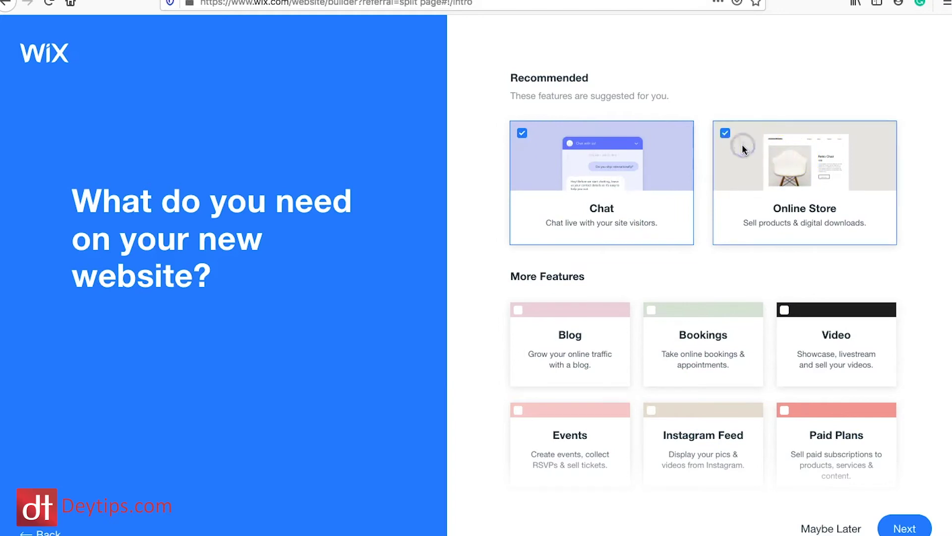
Accept the recommended chat and online store features.
scroll(658, 404, "down", 6)
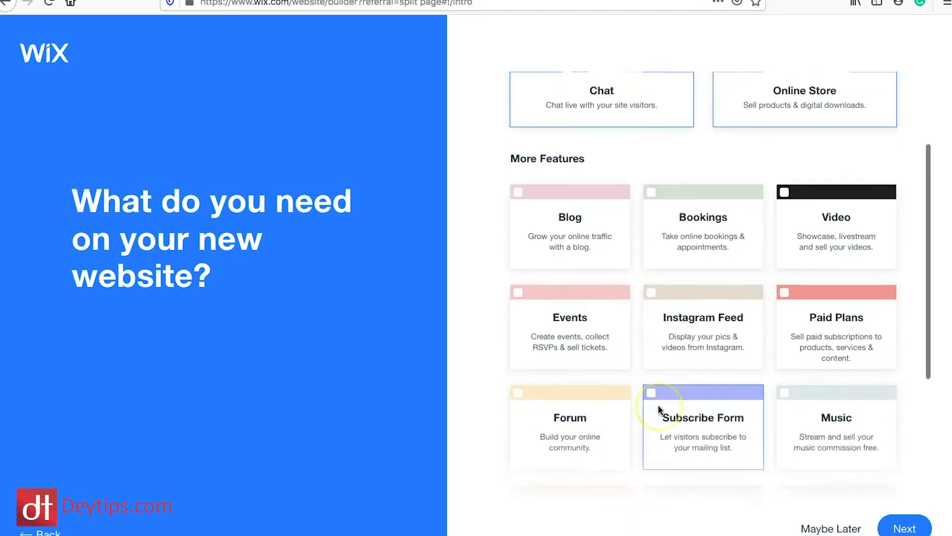
scroll(657, 410, "up", 6)
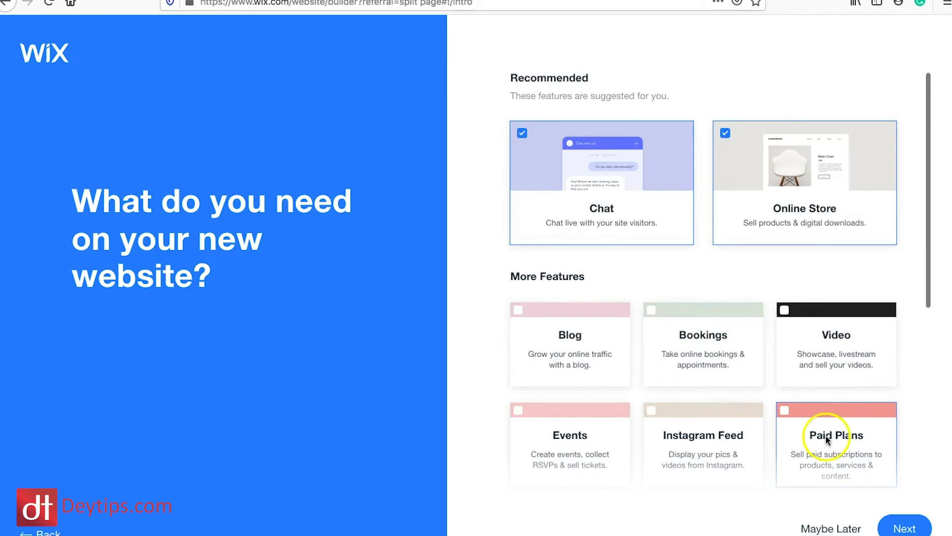
left_click(901, 529)
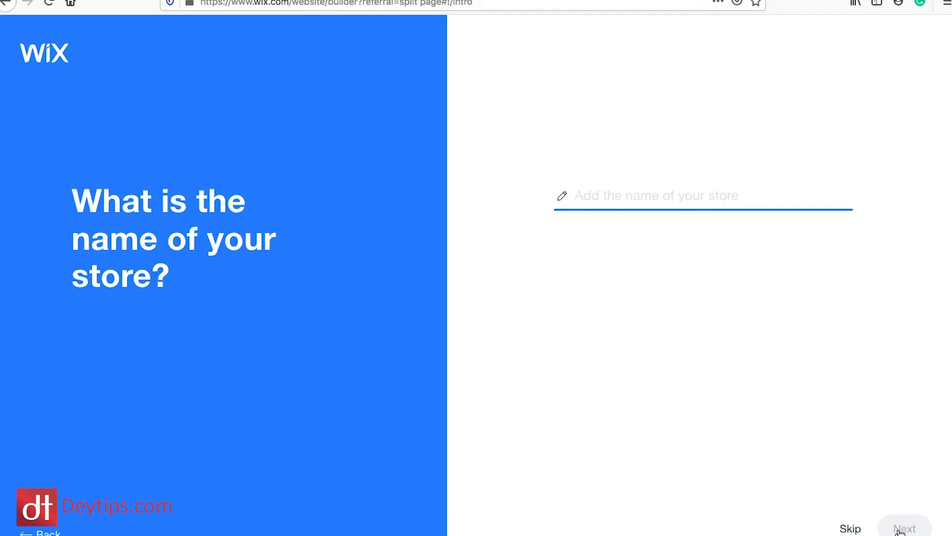
Name the store 'DeyTips Tshirt', skip importing content and accept the reviewed info.
left_click(674, 199)
type("Dey")
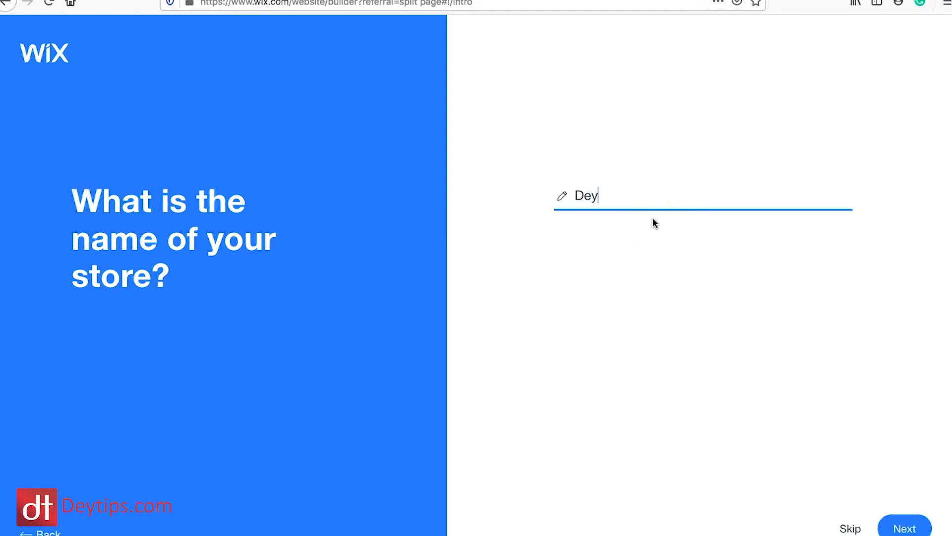
type("Tips Tshirt")
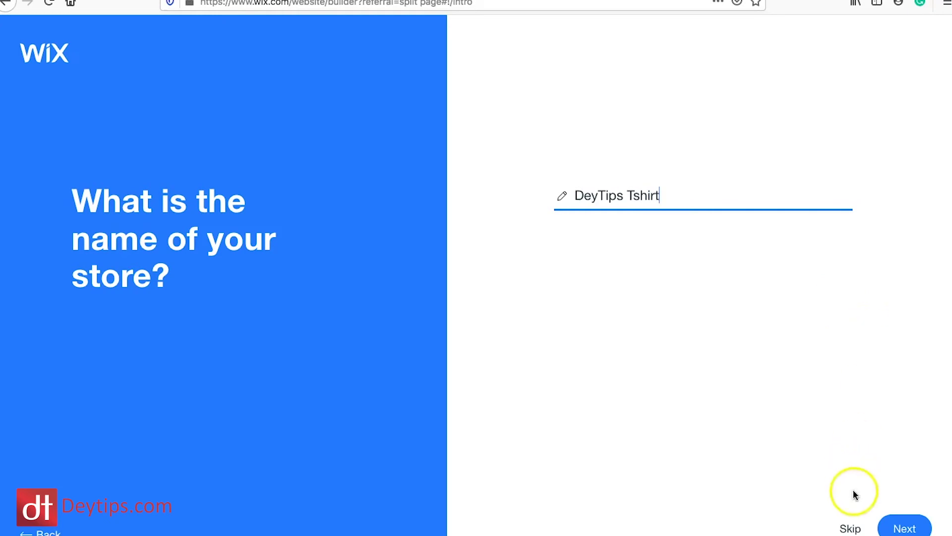
left_click(902, 528)
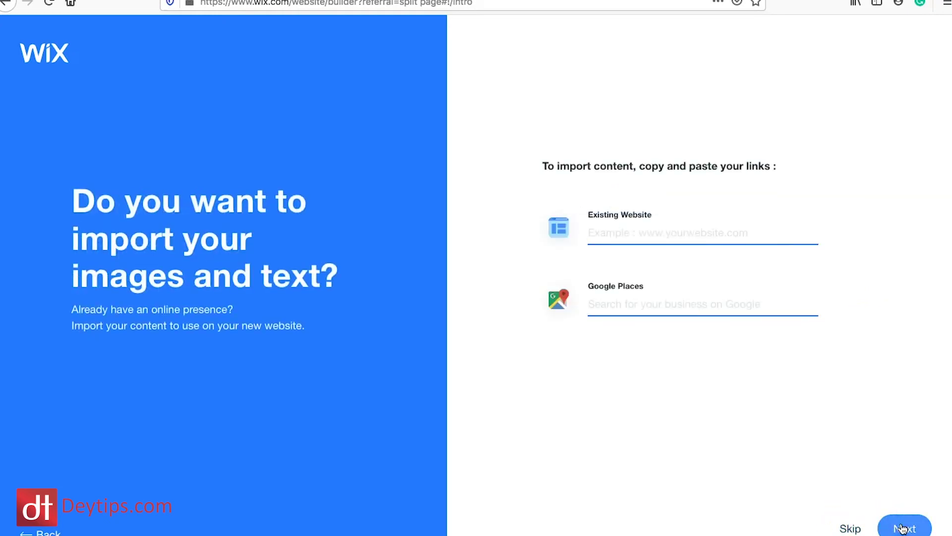
left_click(853, 528)
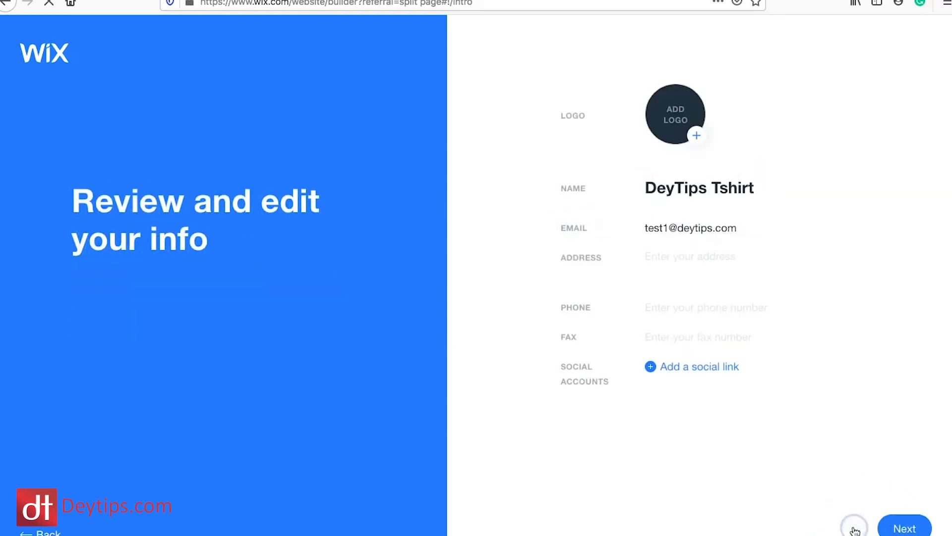
left_click(900, 526)
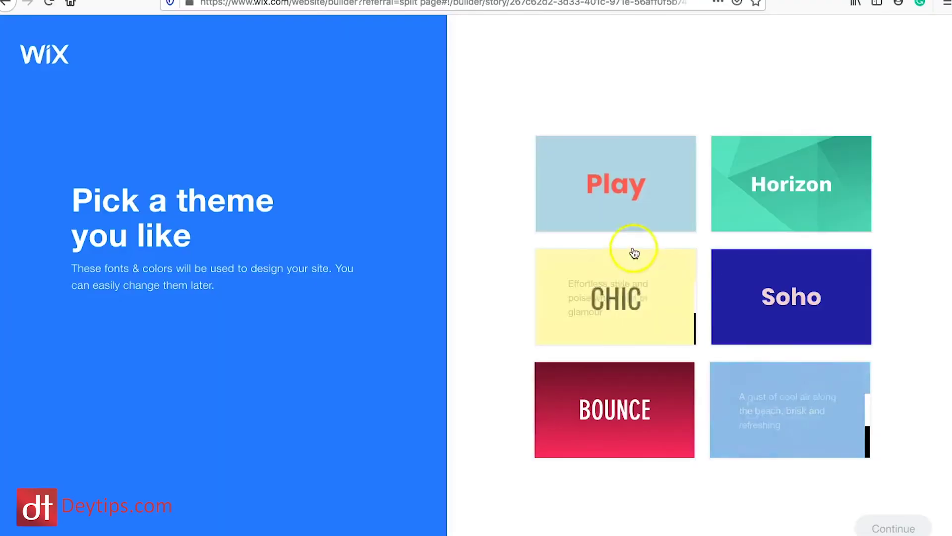
Choose Wix's Play theme and the 'Welcome to DeyTips Tshirt' homepage design, then review the home page.
left_click(625, 188)
left_click(894, 526)
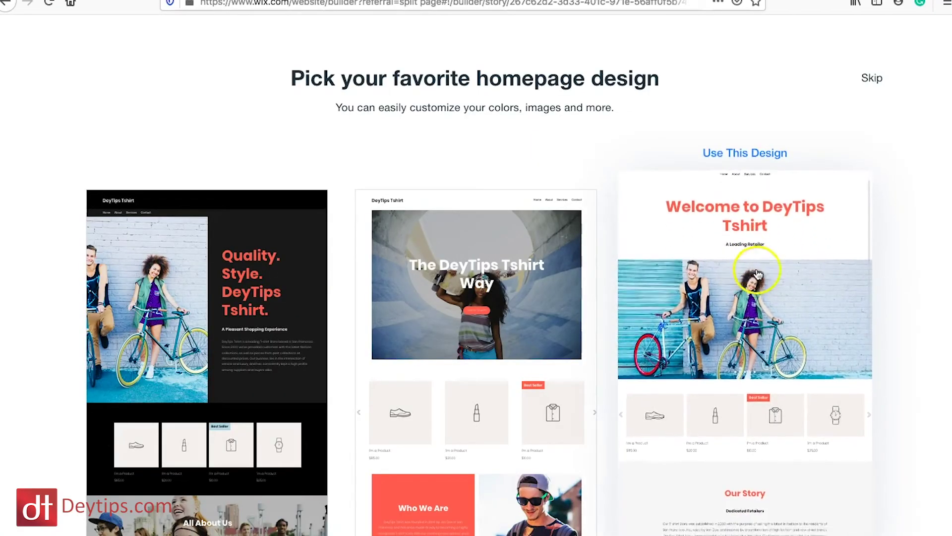
left_click(778, 240)
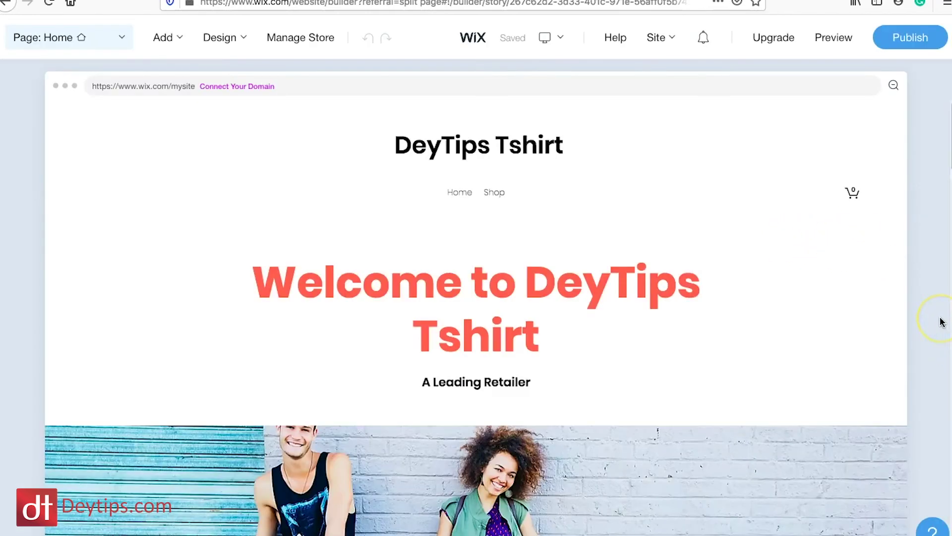
scroll(935, 329, "down", 10)
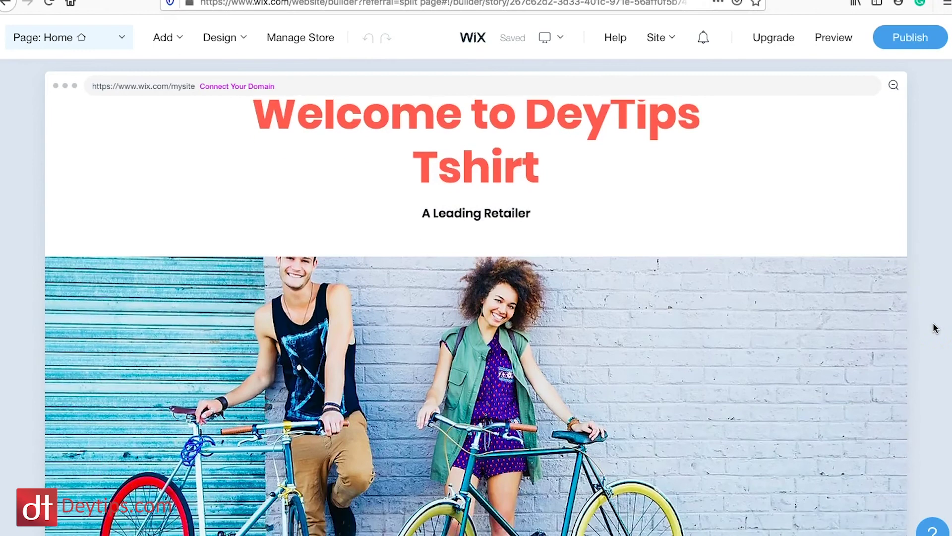
scroll(934, 328, "down", 2)
scroll(934, 328, "up", 4)
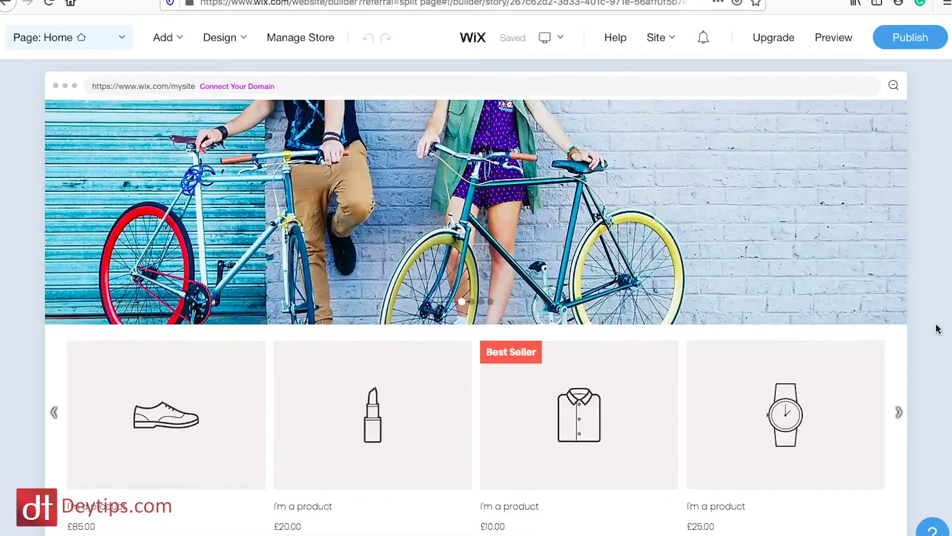
scroll(935, 328, "down", 6)
scroll(934, 328, "up", 7)
scroll(936, 328, "up", 5)
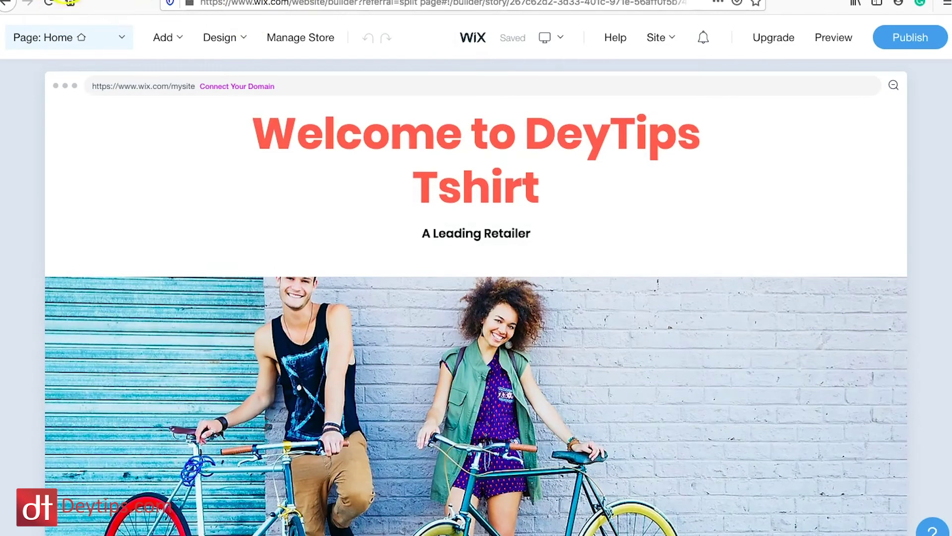
From the Men's Lightweight Fashion Tee's store details in Printify, connect the Wix store.
left_click(70, 2)
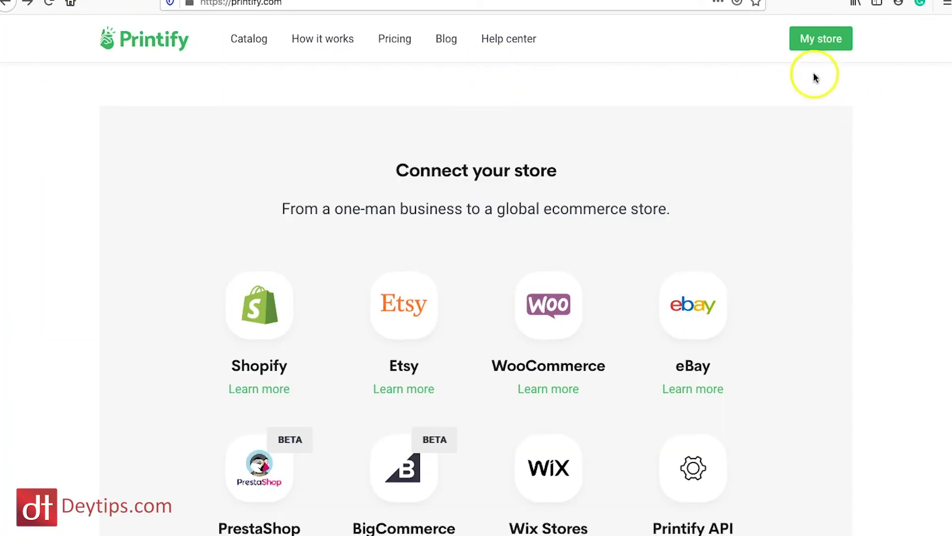
left_click(825, 45)
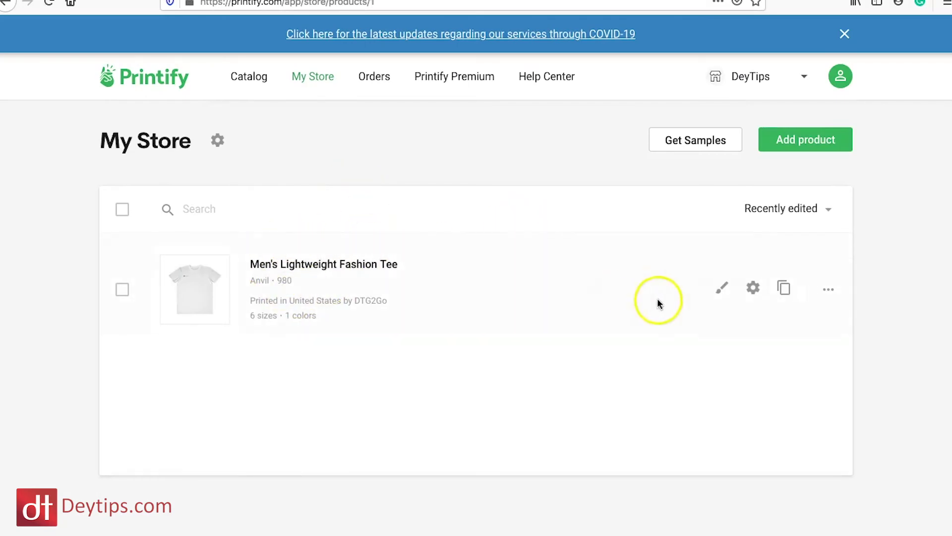
left_click(754, 292)
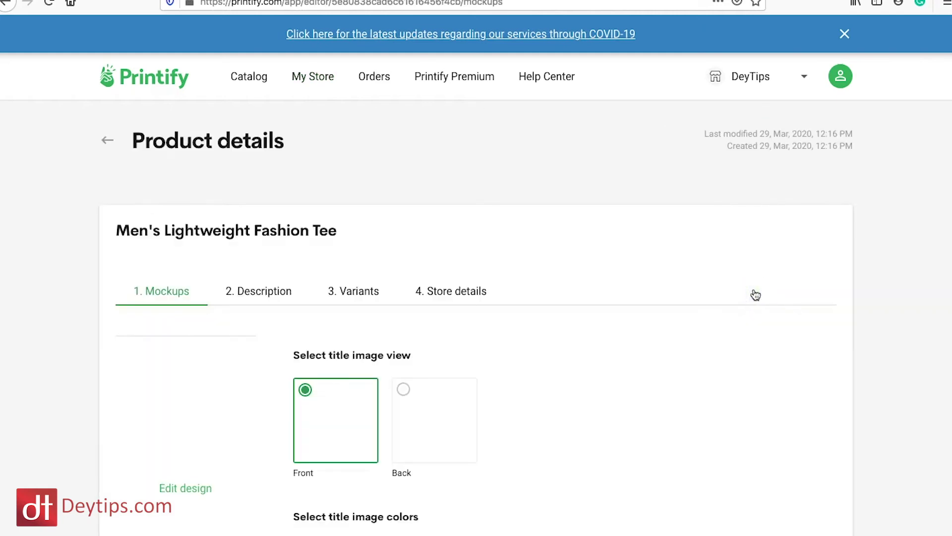
left_click(461, 291)
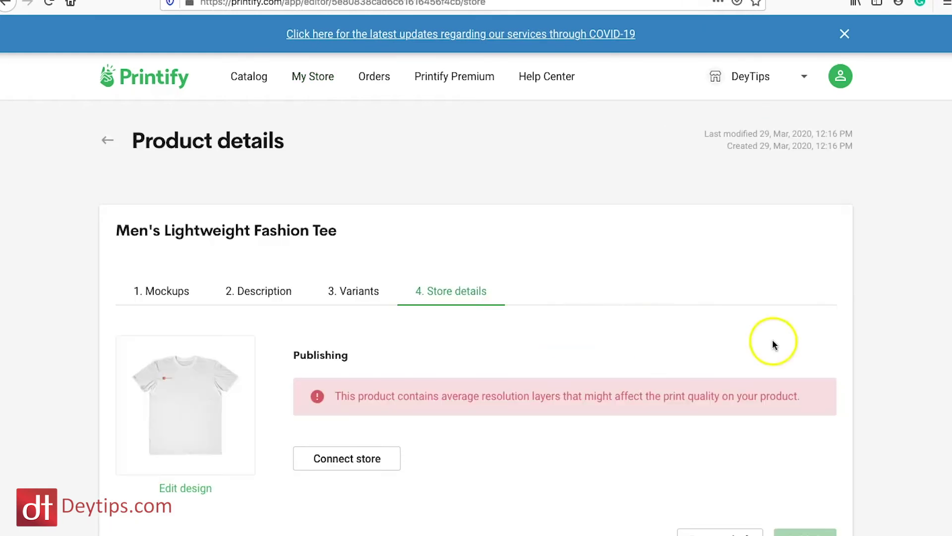
scroll(789, 347, "down", 2)
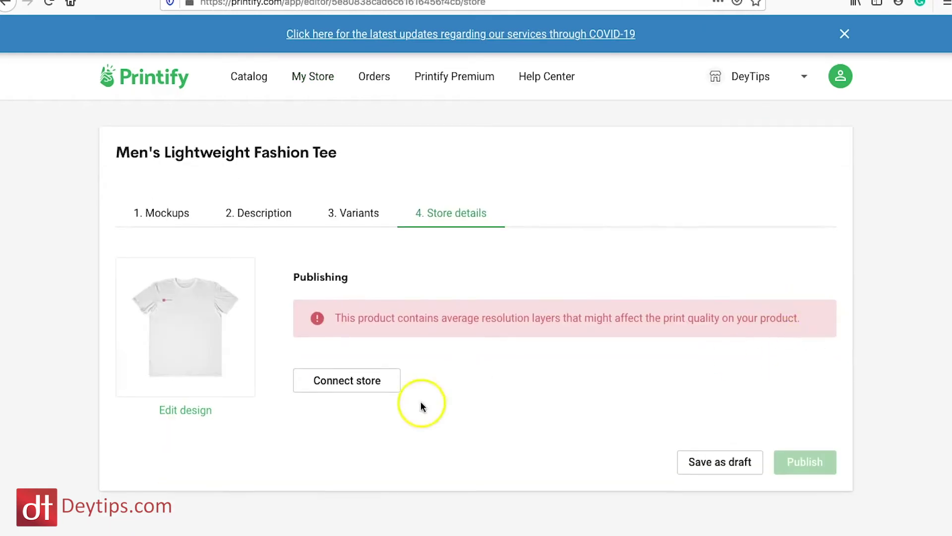
left_click(359, 382)
scroll(658, 396, "down", 3)
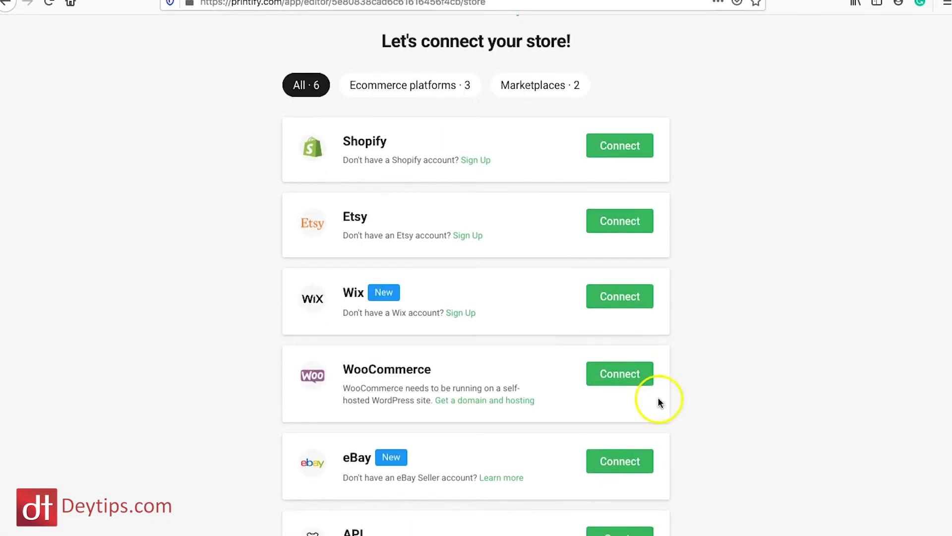
left_click(621, 249)
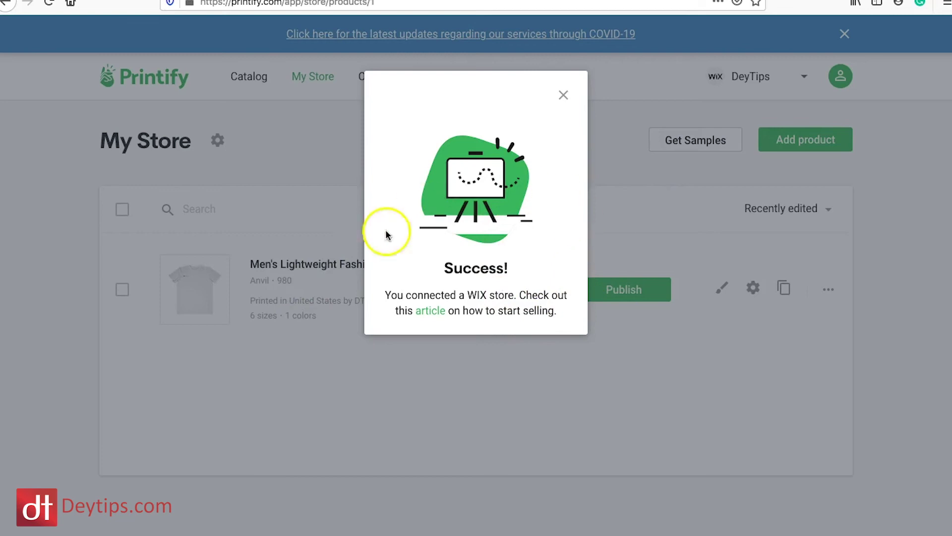
Publish the Men's Lightweight Fashion Tee to the connected Wix store and return to the Wix editor.
left_click(563, 96)
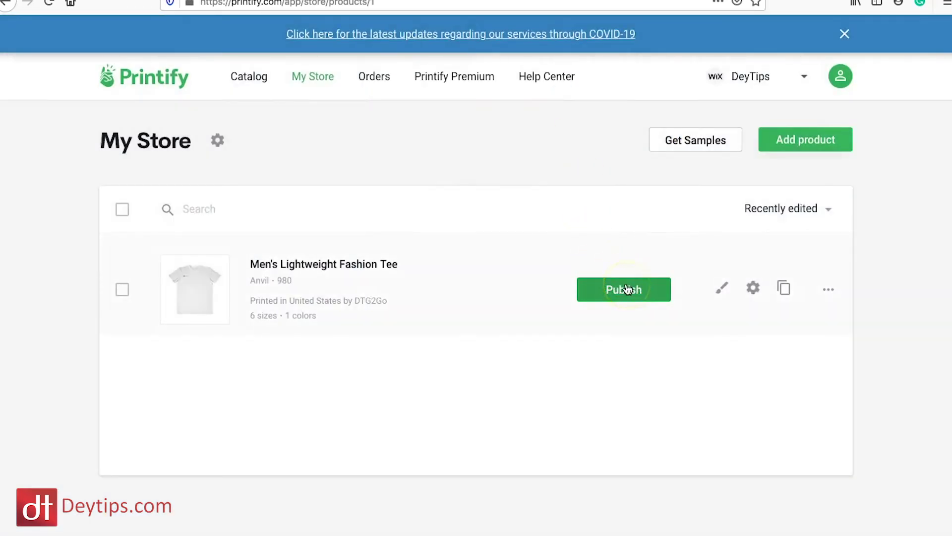
left_click(624, 296)
left_click(627, 292)
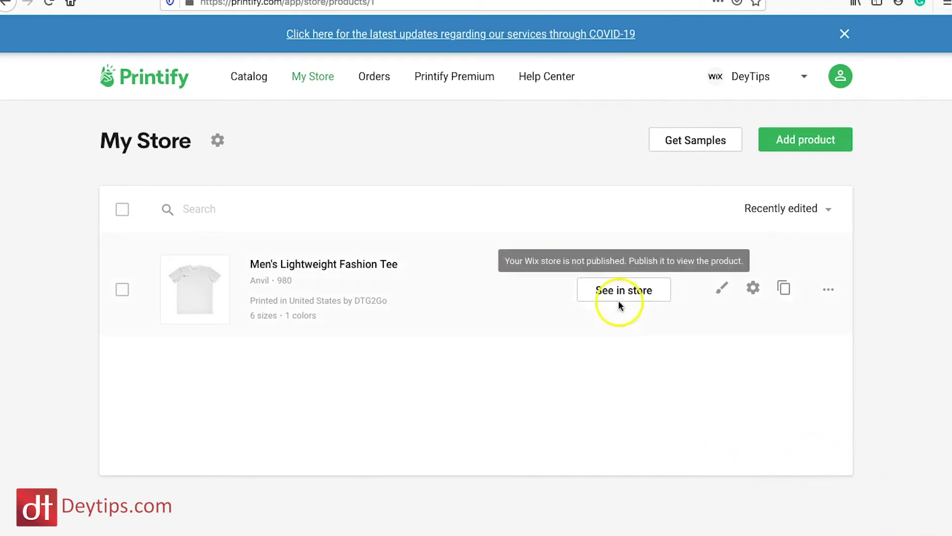
left_click(256, 4)
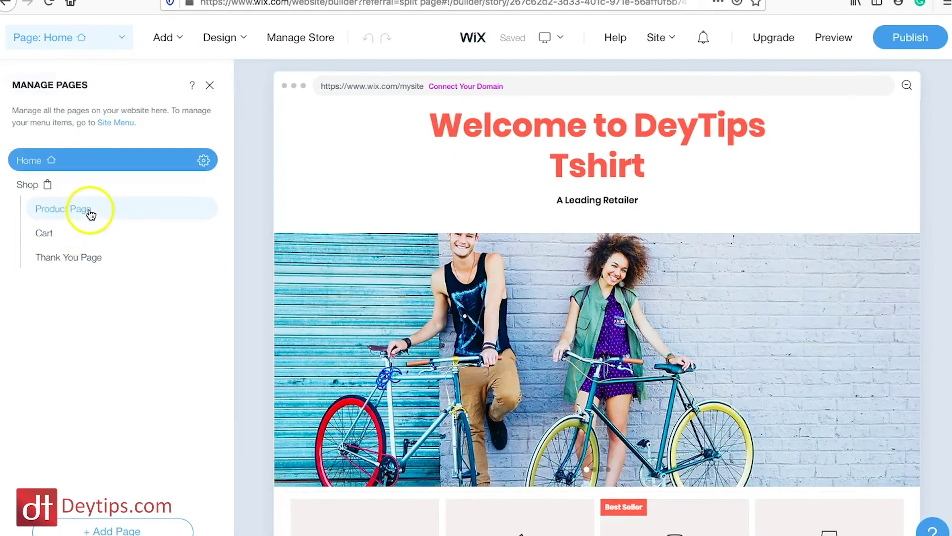
Open the store's Product Page showing the Men's Lightweight Fashion Tee and select its product section.
left_click(89, 211)
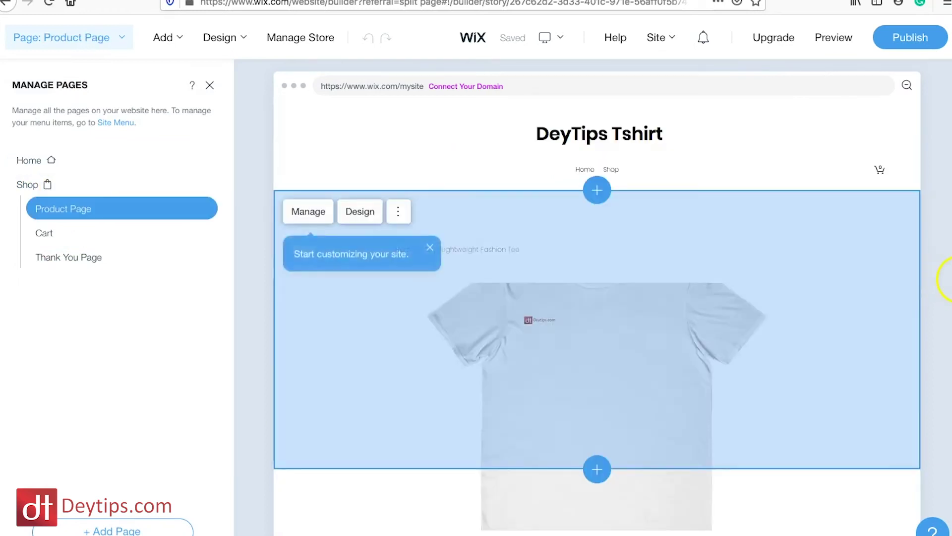
scroll(933, 296, "down", 3)
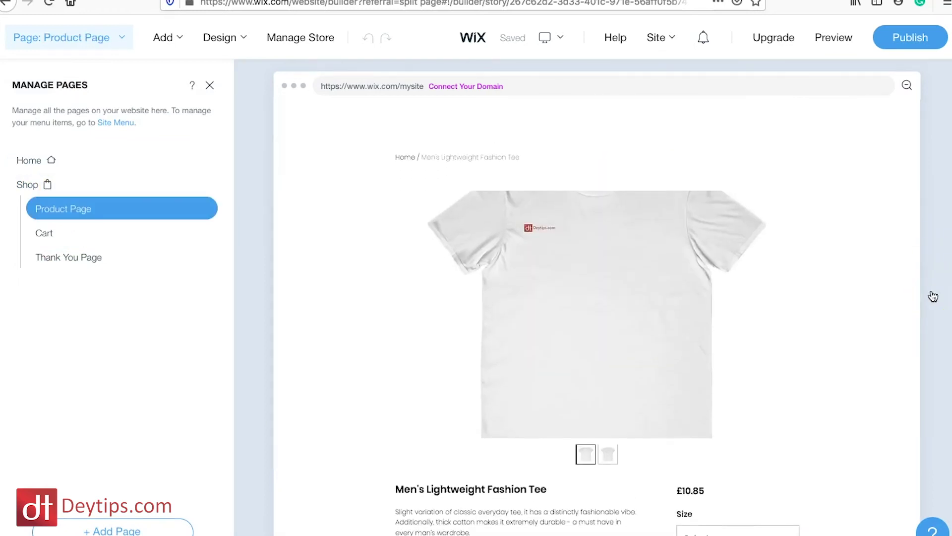
scroll(933, 296, "up", 3)
scroll(933, 296, "down", 2)
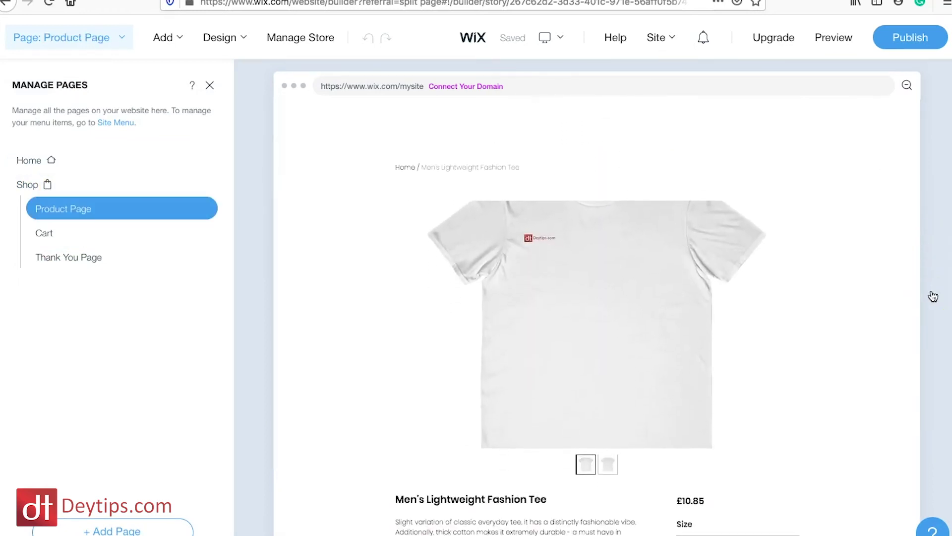
left_click(623, 294)
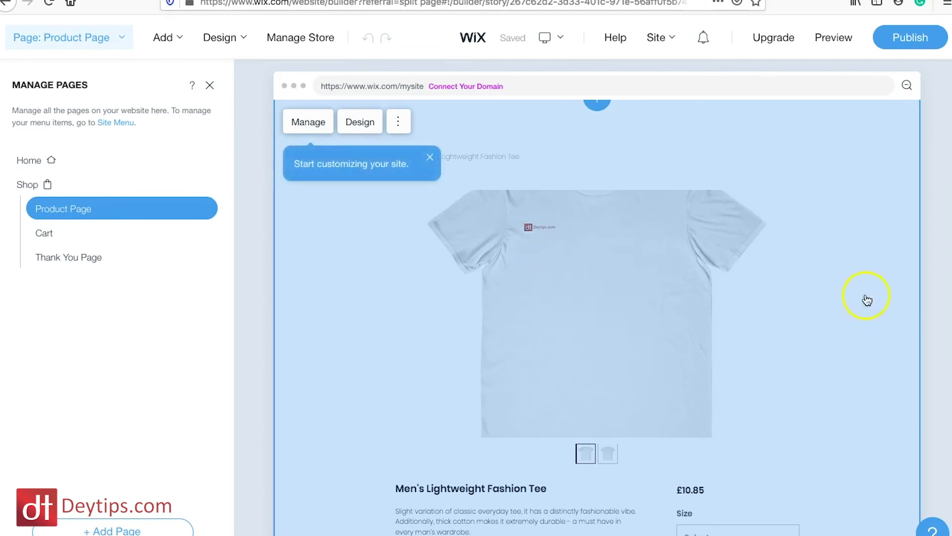
left_click(873, 300)
left_click(570, 248)
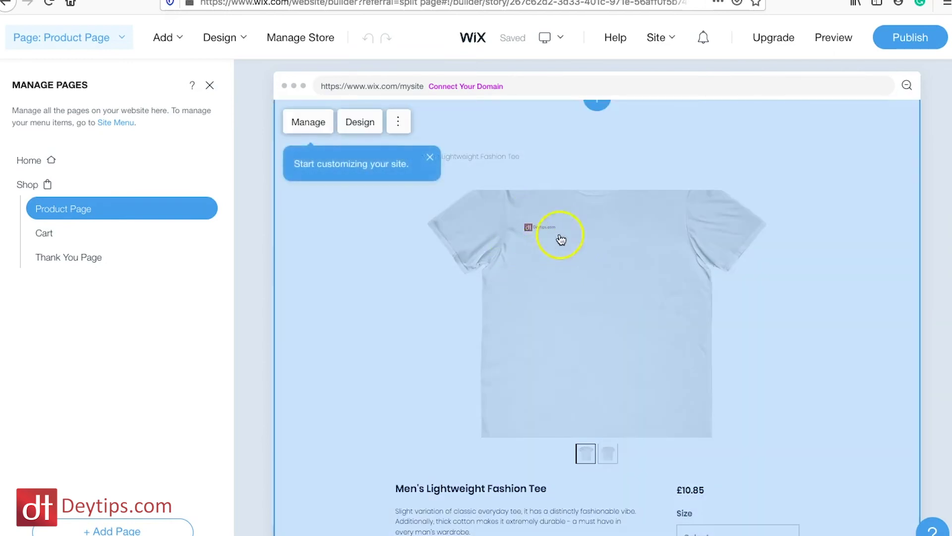
left_click(604, 463)
Bring up the Product Section settings panel and look through its options.
left_click(695, 480)
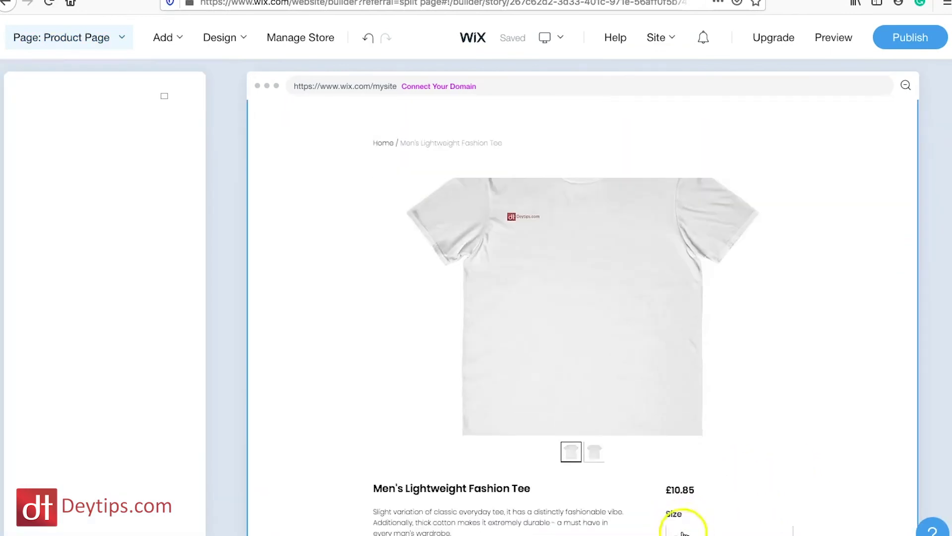
scroll(714, 433, "down", 3)
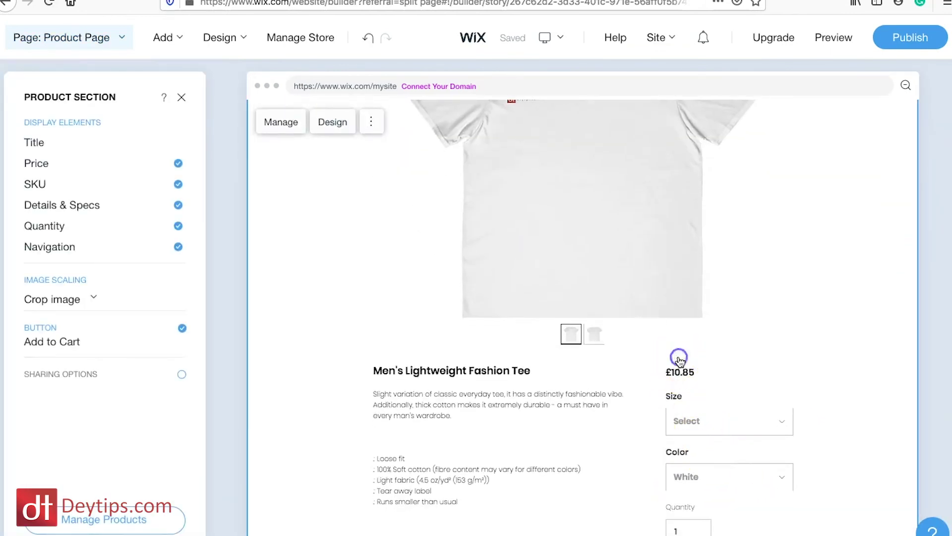
scroll(716, 461, "down", 2)
scroll(716, 461, "up", 5)
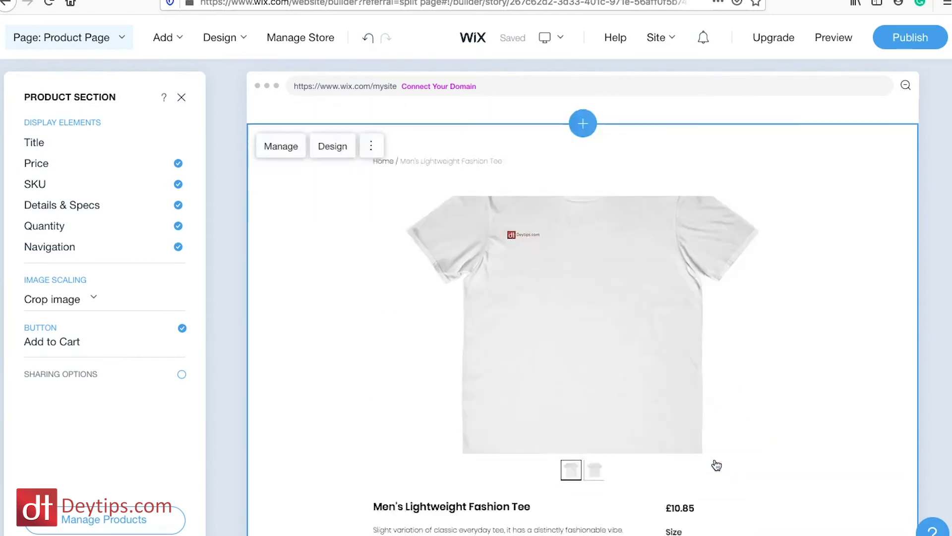
scroll(717, 465, "up", 2)
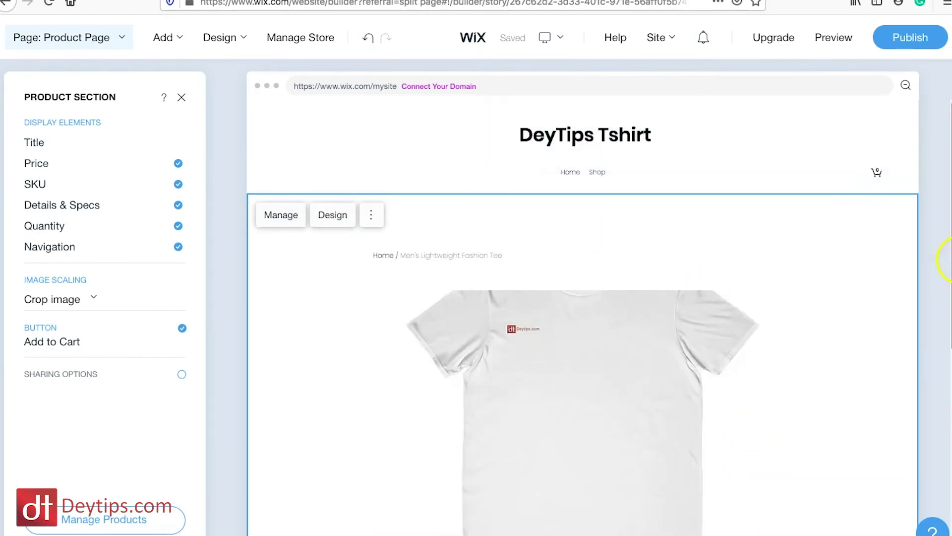
scroll(944, 269, "down", 3)
scroll(944, 267, "up", 3)
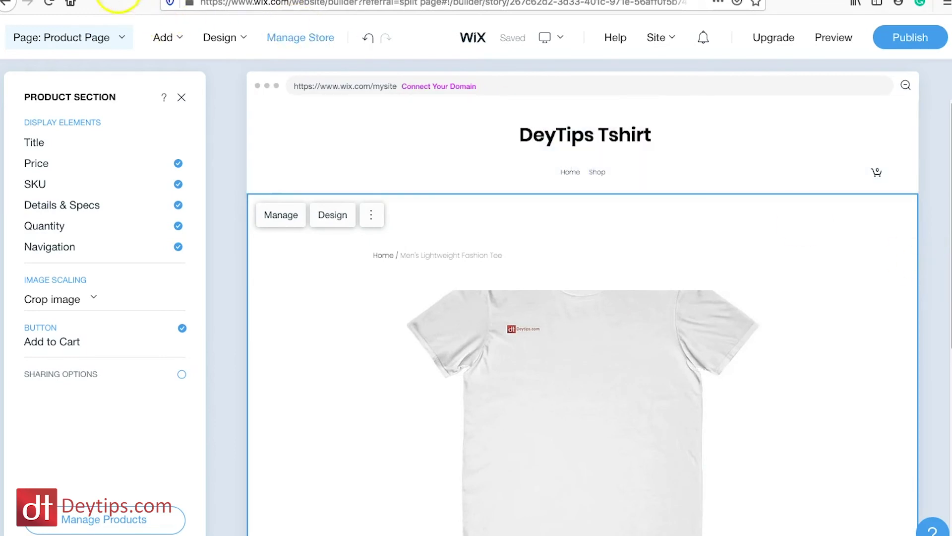
Open the tee's product details in Printify and review its mockups and description.
left_click(95, 1)
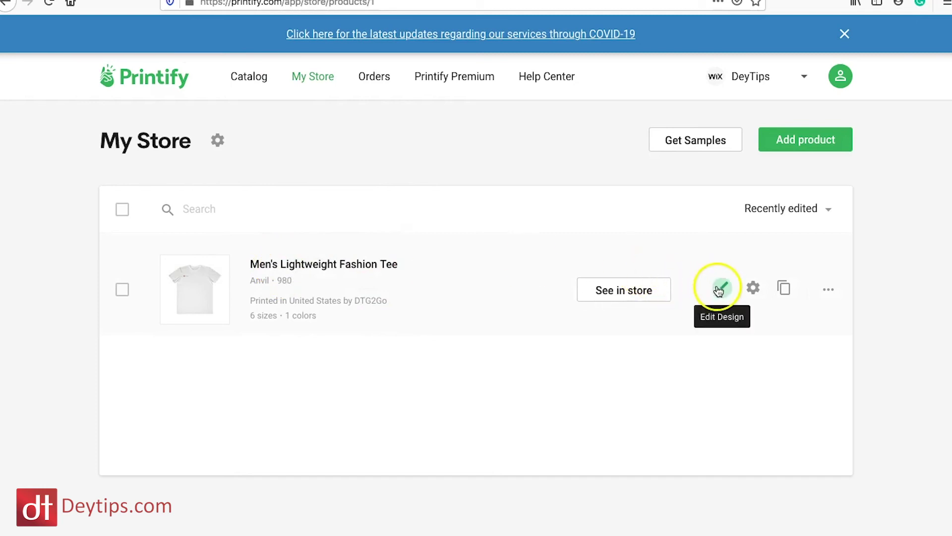
left_click(754, 289)
scroll(435, 293, "down", 5)
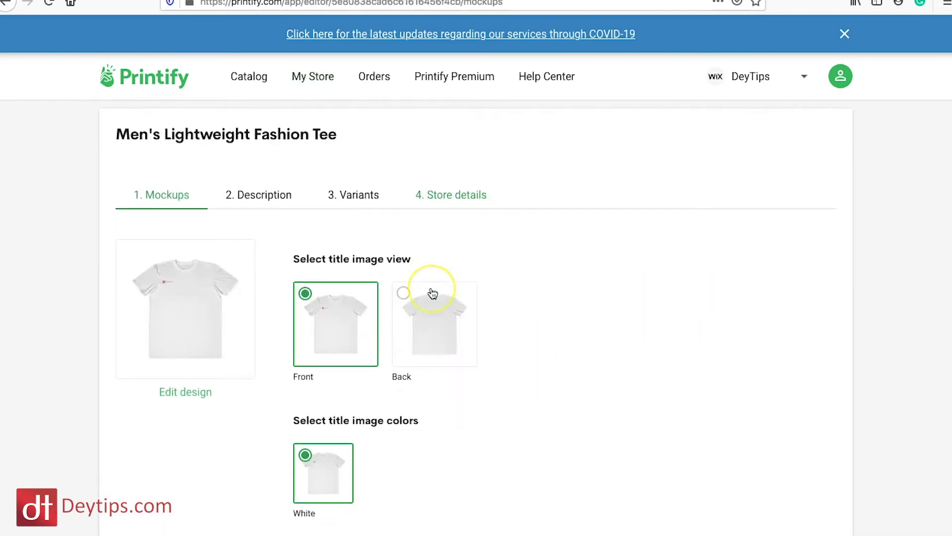
scroll(433, 294, "up", 5)
scroll(433, 294, "down", 2)
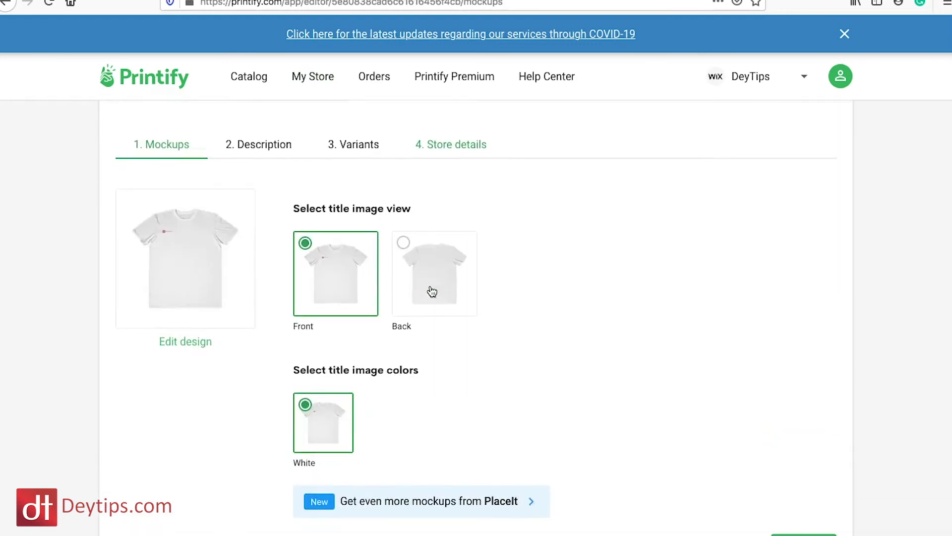
left_click(266, 144)
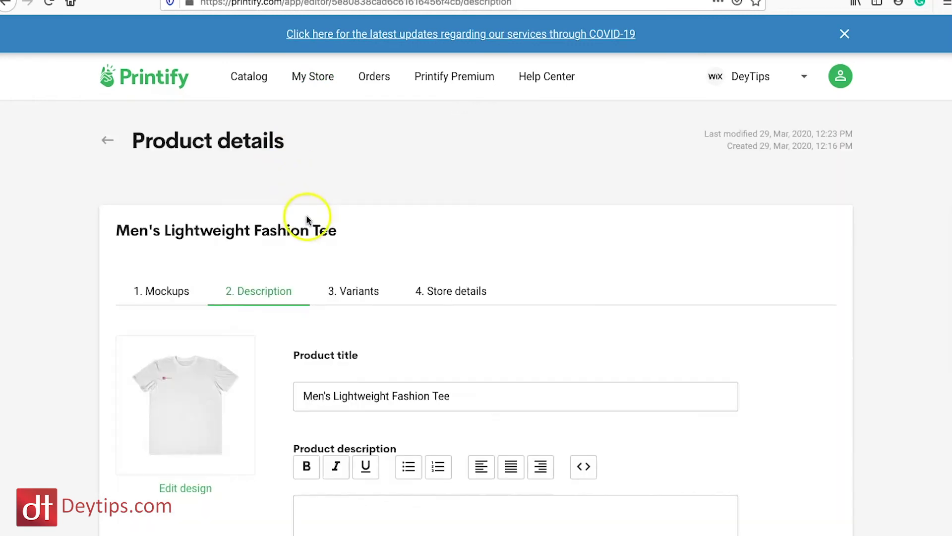
scroll(342, 290, "down", 6)
scroll(348, 285, "up", 4)
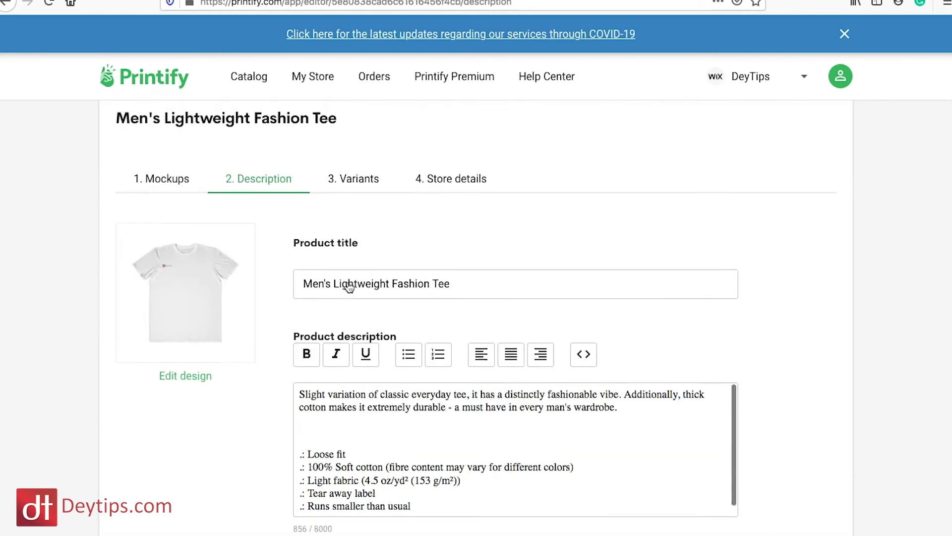
Check the Variants pricing, with every size from S to 3XL at 18.08 retail for $7.23 profit.
left_click(357, 168)
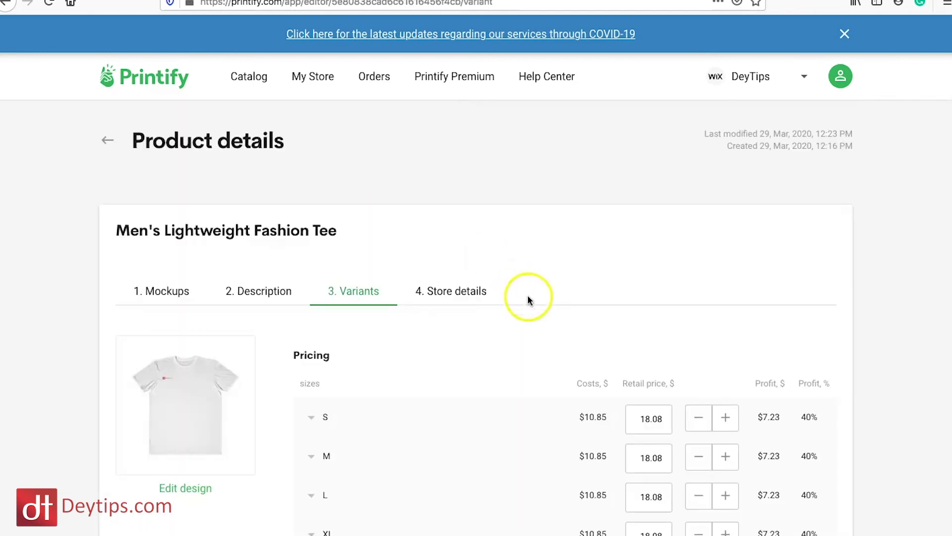
scroll(528, 298, "down", 4)
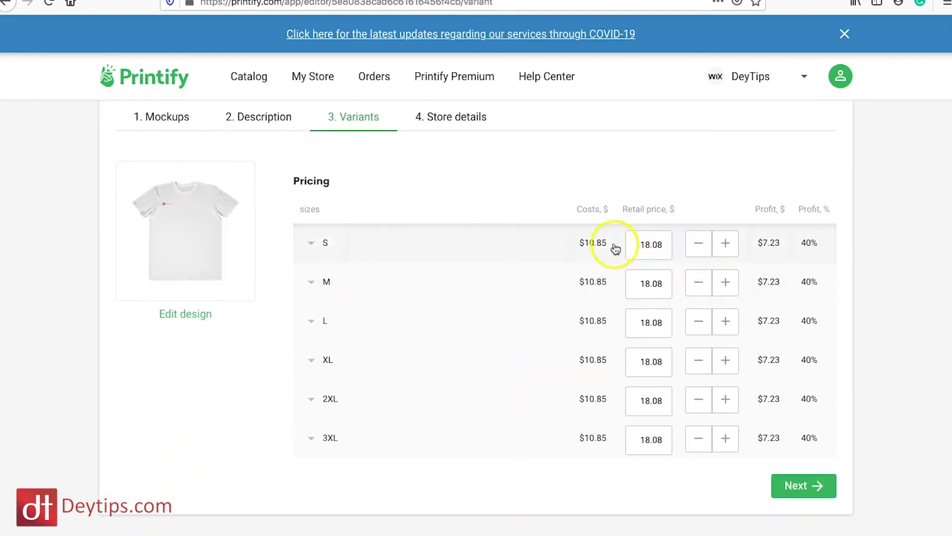
left_click(601, 245)
left_click(652, 247)
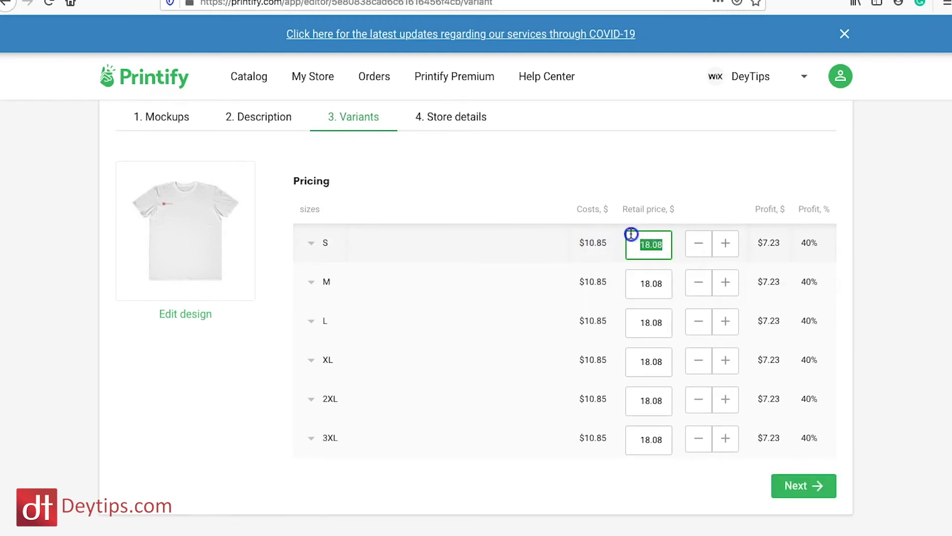
left_click(631, 234)
left_click(670, 248)
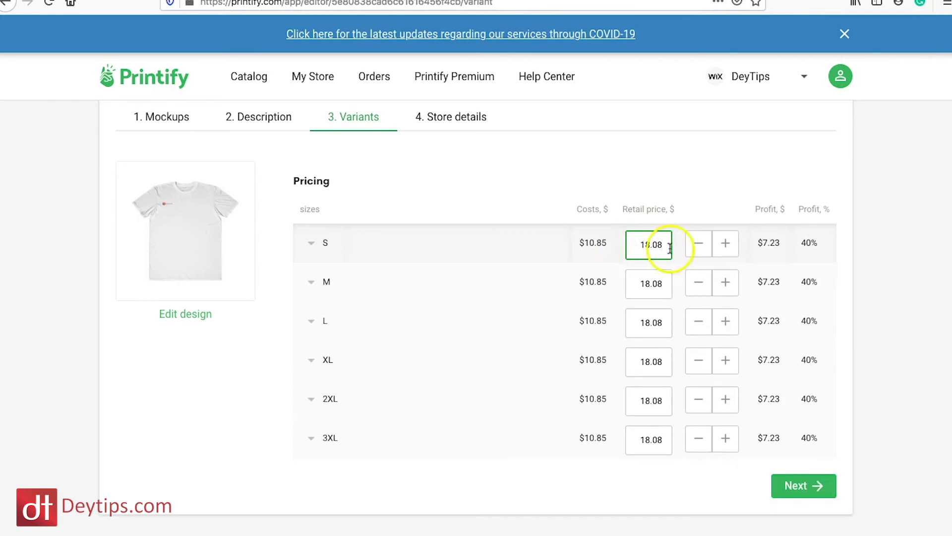
left_click(664, 245)
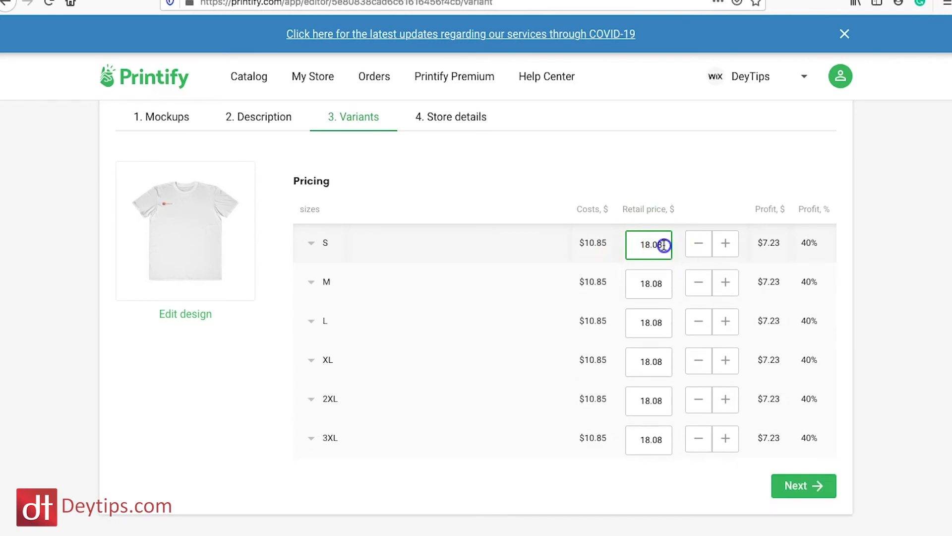
left_click(639, 243)
left_click(885, 240)
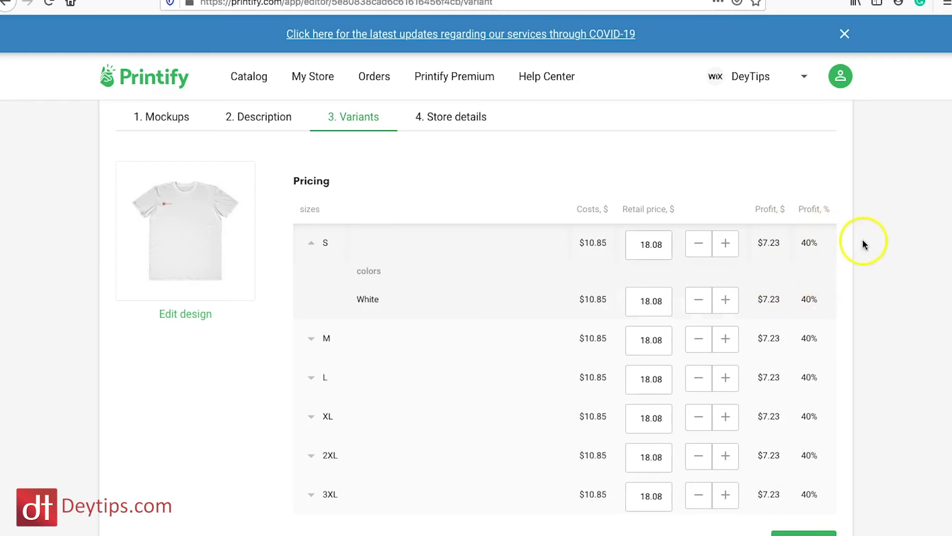
scroll(855, 319, "down", 2)
scroll(856, 319, "up", 5)
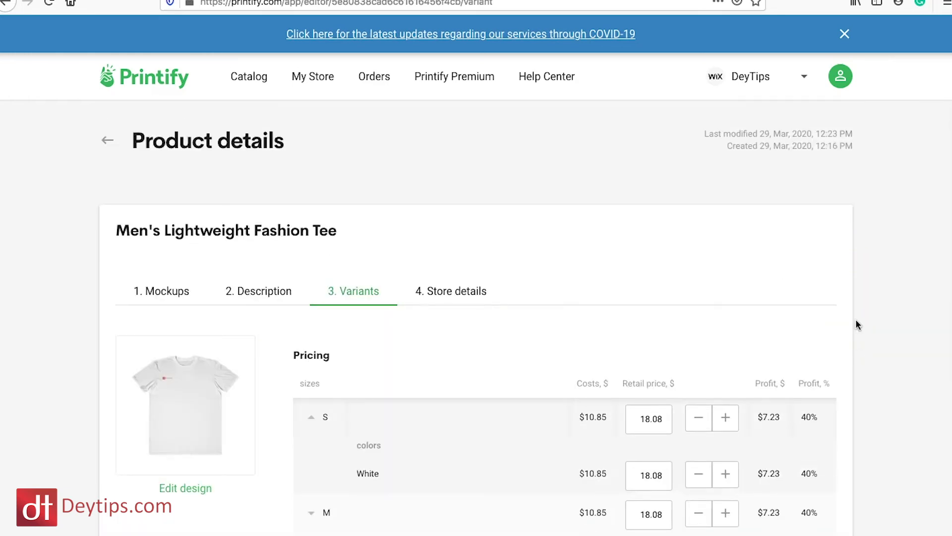
scroll(600, 511, "down", 5)
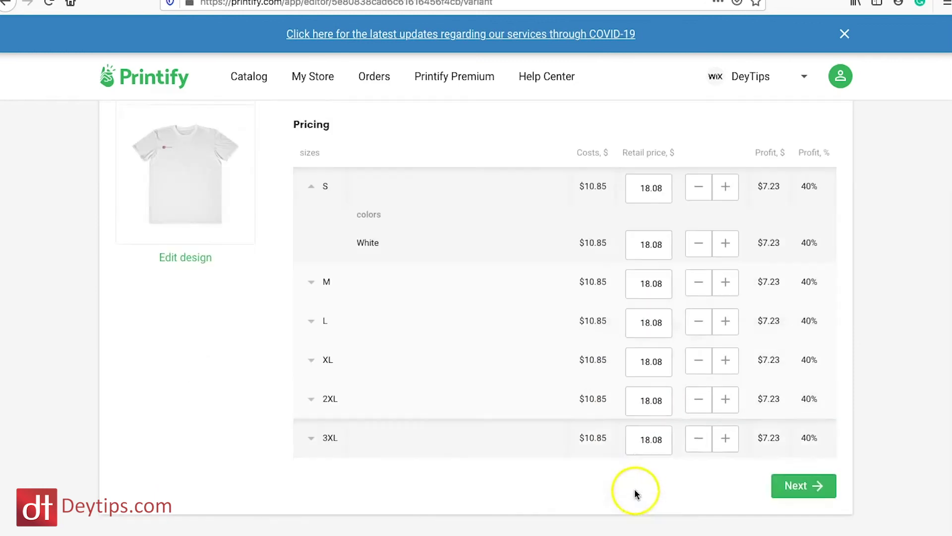